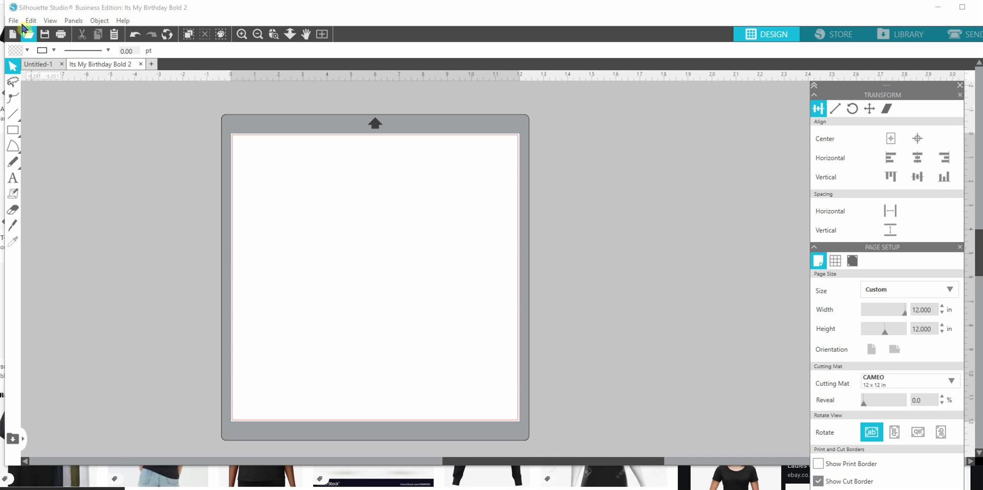
# - Open the design file Its My Birthday Bold 2.svg from the Teaching Images folder
pyautogui.click(14, 22)
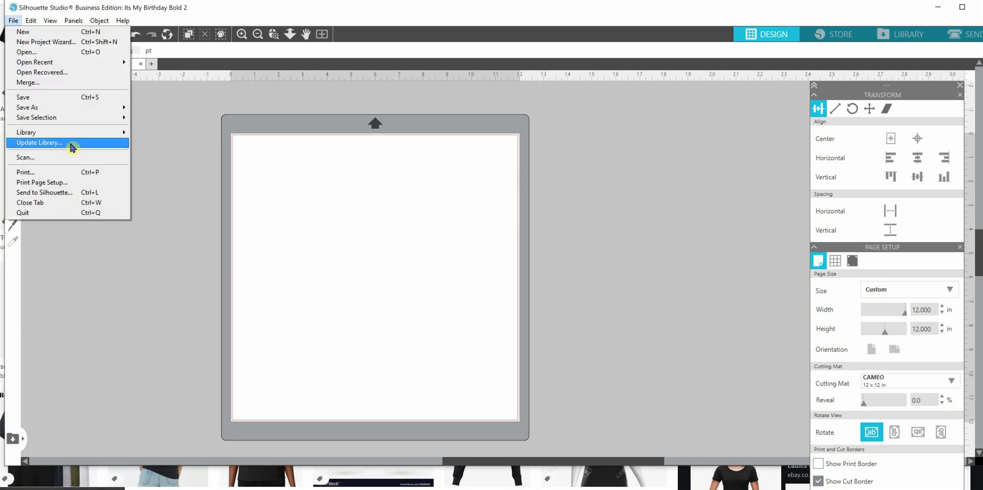
pyautogui.click(37, 52)
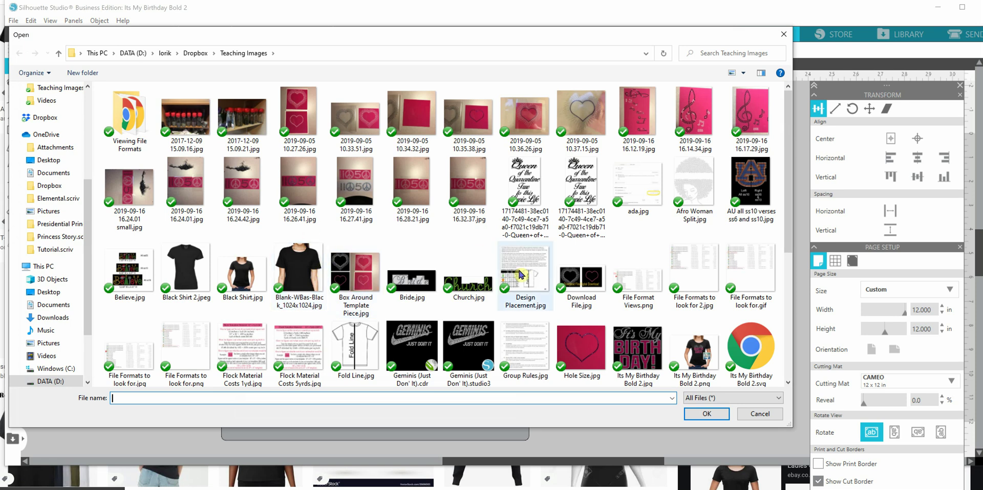
pyautogui.click(742, 353)
pyautogui.click(699, 419)
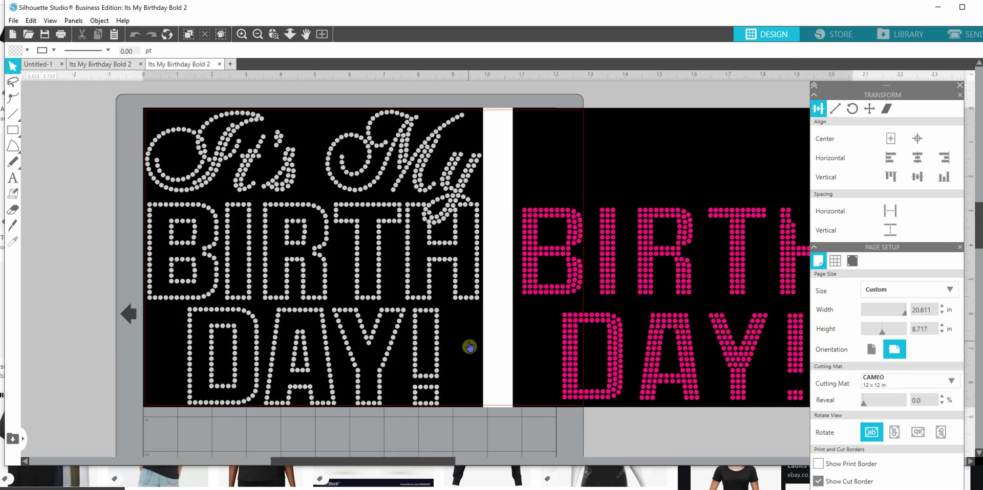
# - Ungroup the imported rhinestone design and check that each black background can be selected on its own
pyautogui.scroll(-4, 469, 347)
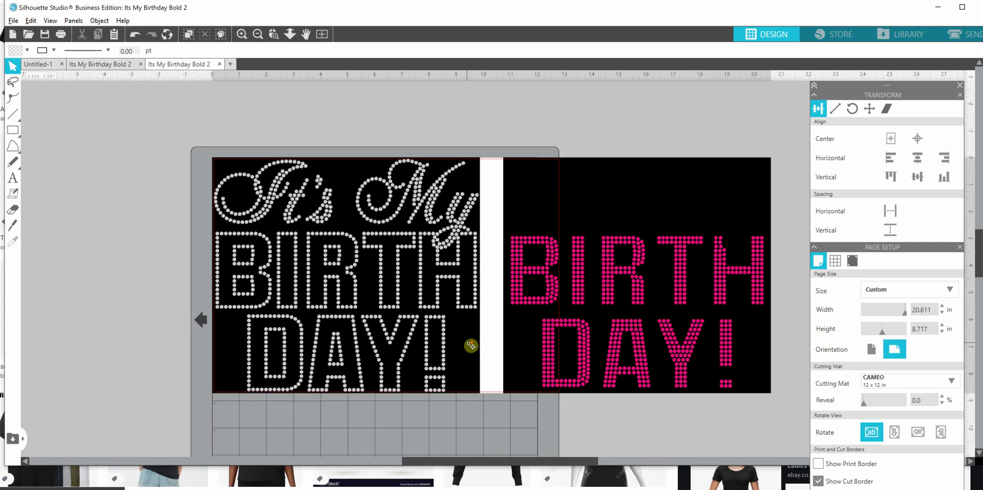
pyautogui.scroll(-2, 469, 347)
pyautogui.press('alt')
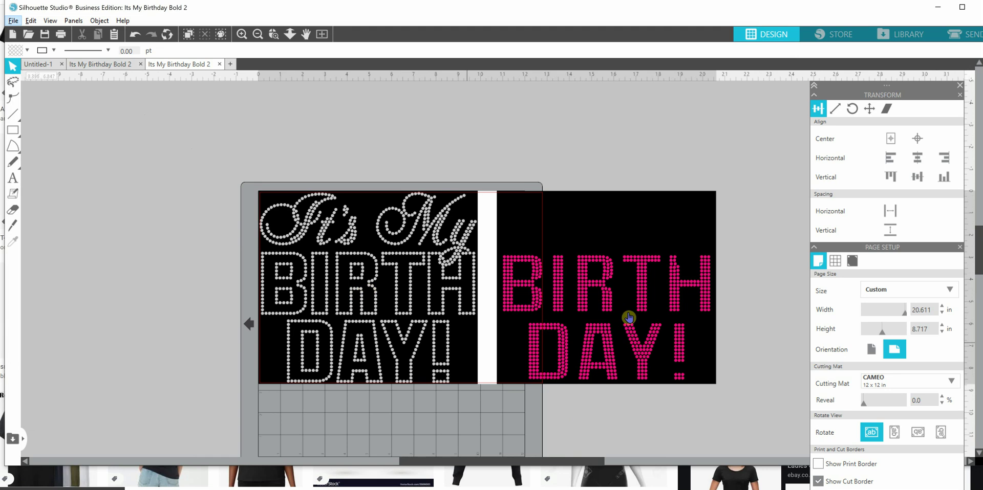
pyautogui.click(610, 233)
pyautogui.rightClick(610, 233)
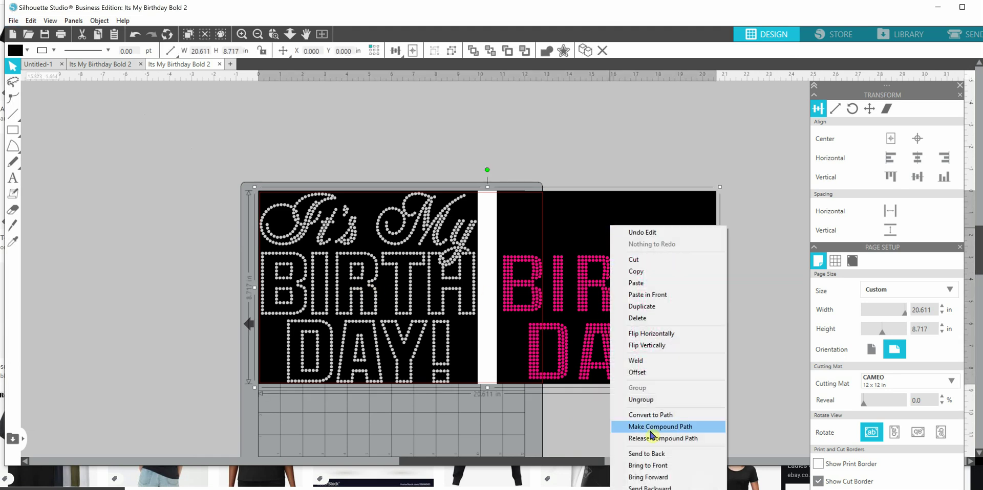
pyautogui.click(643, 400)
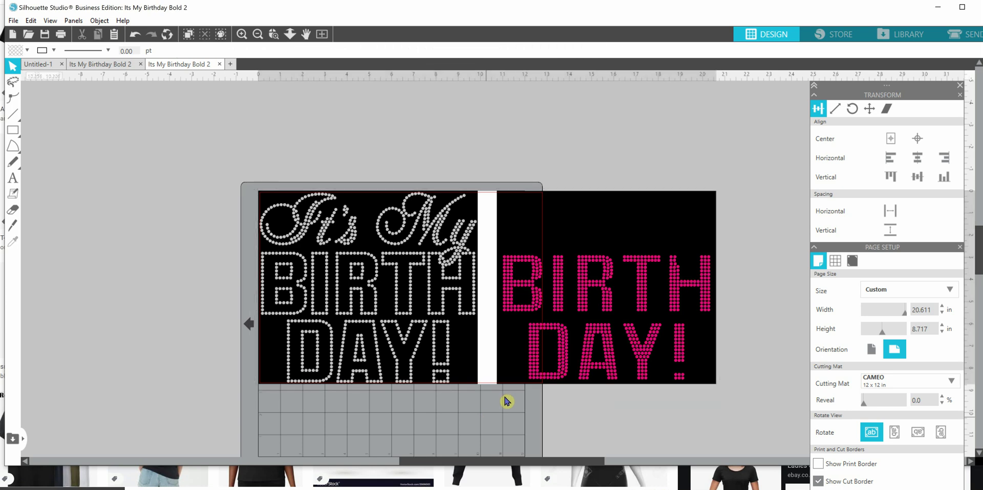
pyautogui.click(643, 227)
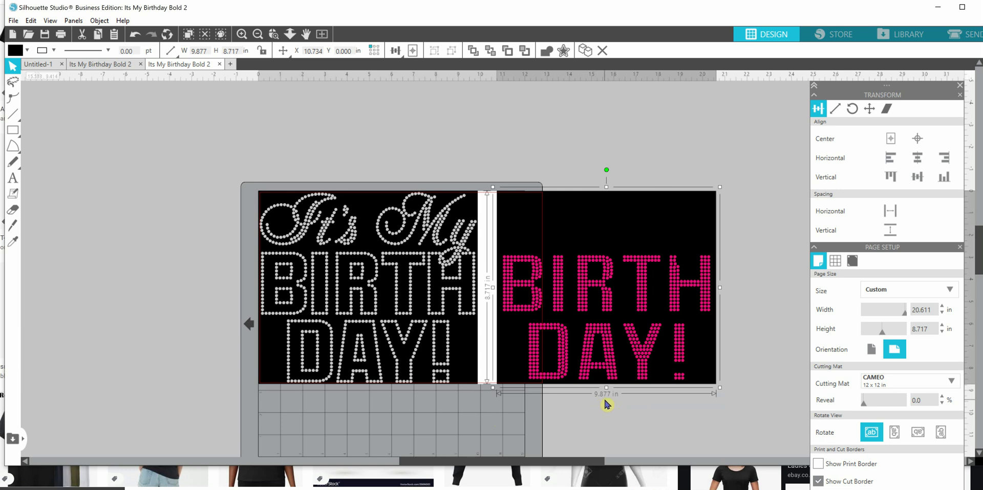
pyautogui.click(379, 205)
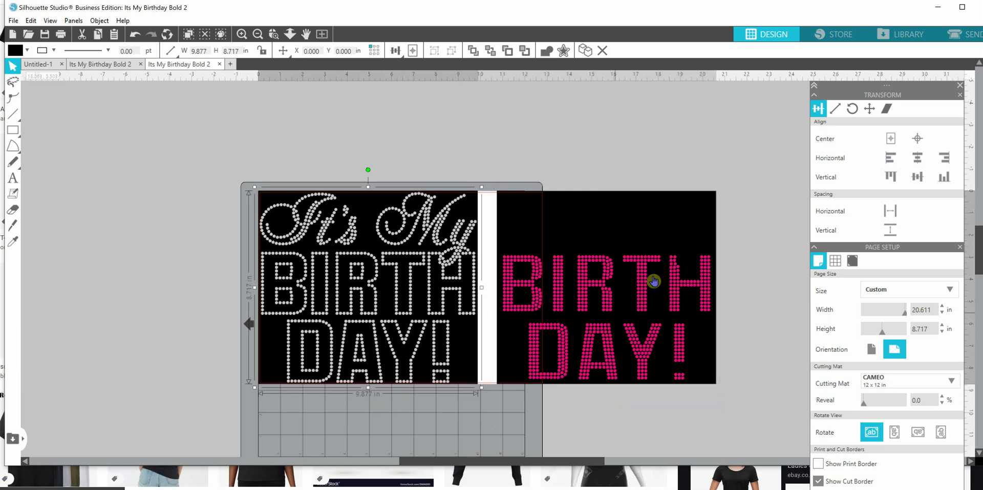
pyautogui.click(752, 250)
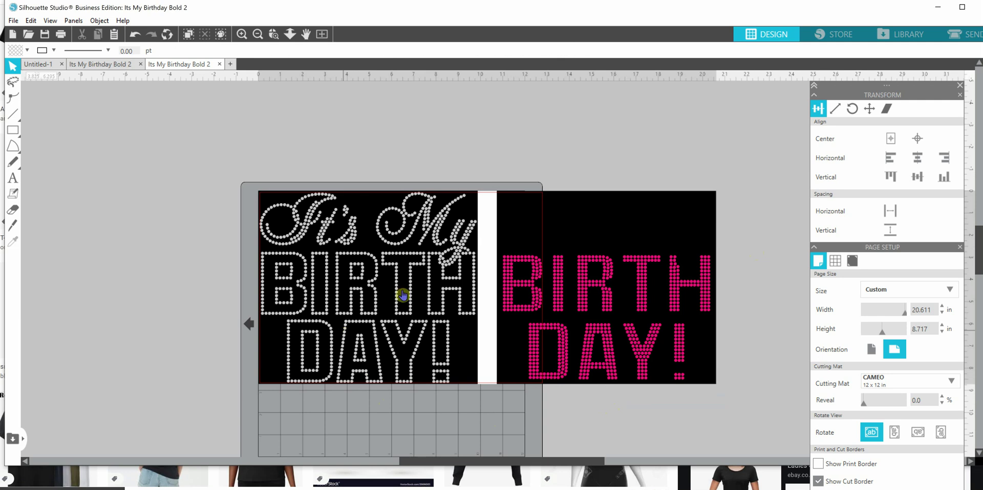
# - Group all the pink BIRTHDAY! rhinestones together with their black background
pyautogui.scroll(-1, 428, 275)
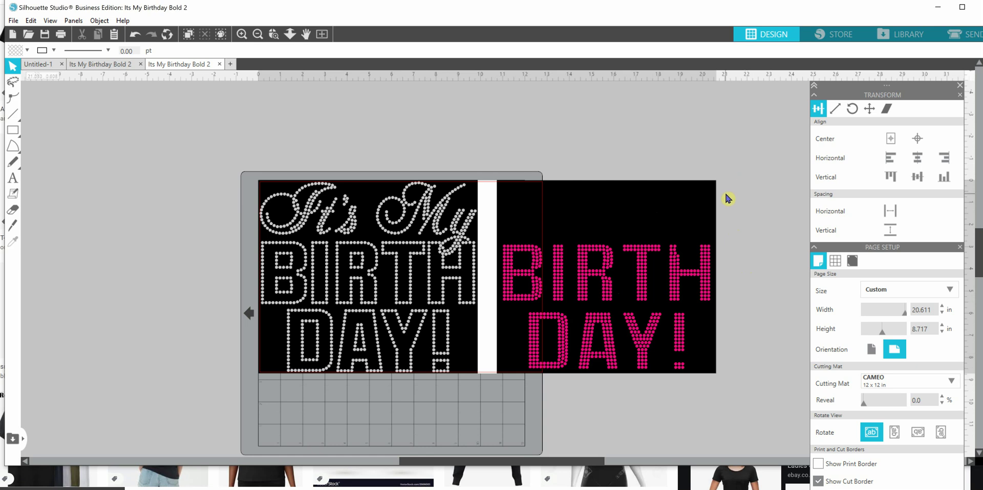
pyautogui.moveTo(735, 165); pyautogui.dragTo(492, 394)
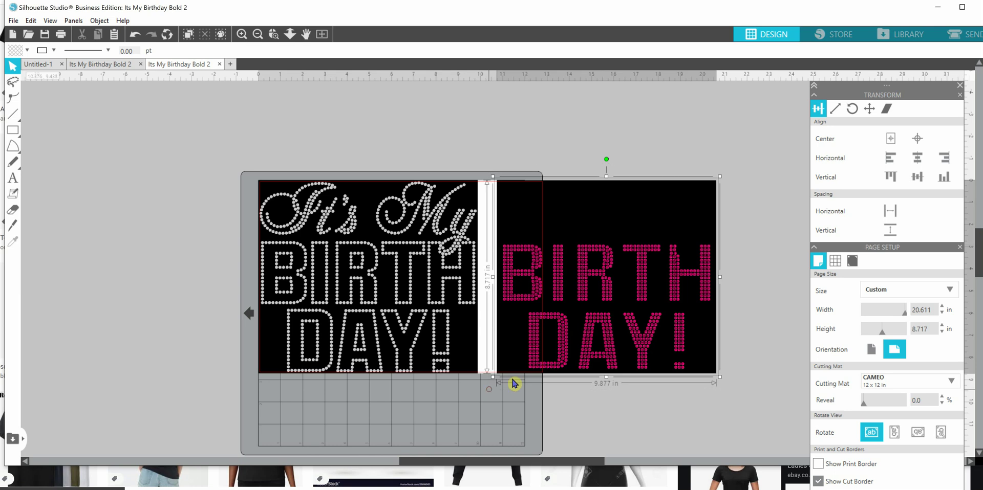
pyautogui.rightClick(614, 296)
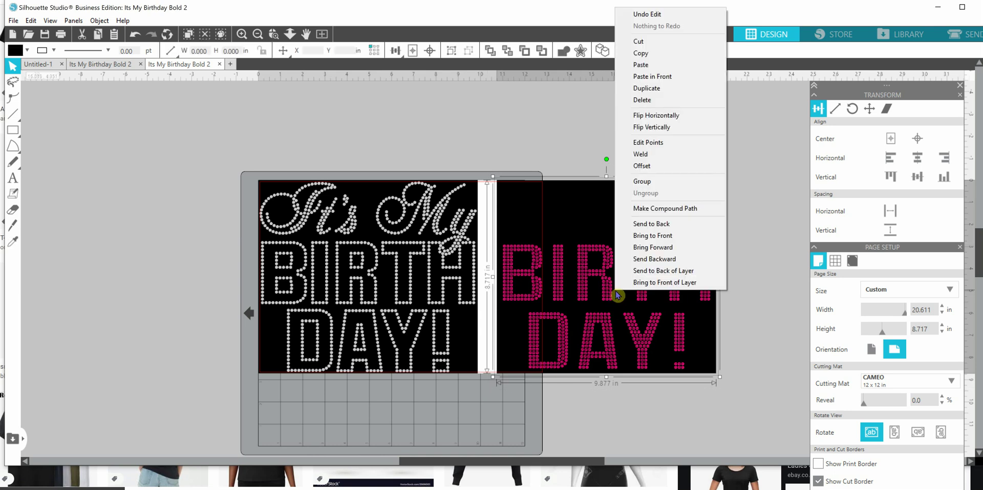
pyautogui.click(668, 177)
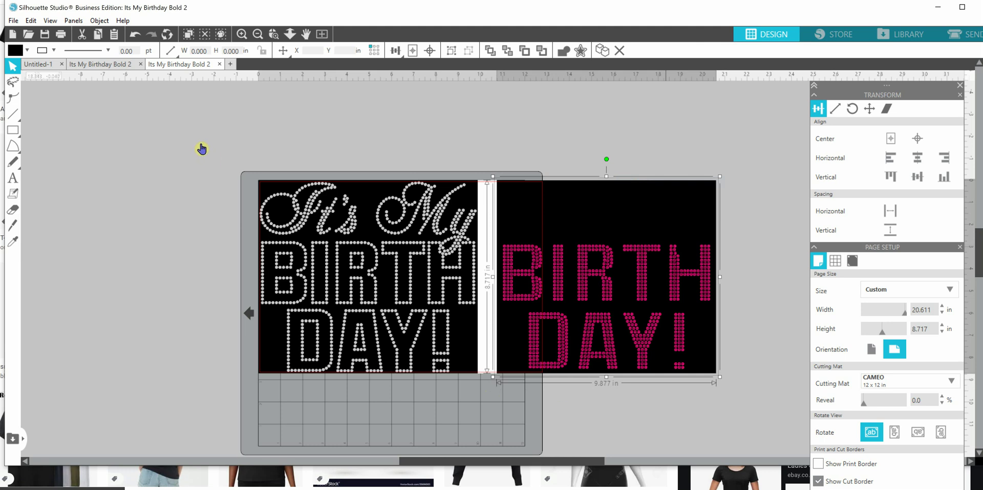
# - Group all the white It's My BIRTHDAY! rhinestones together with their black background
pyautogui.moveTo(222, 152); pyautogui.dragTo(486, 394)
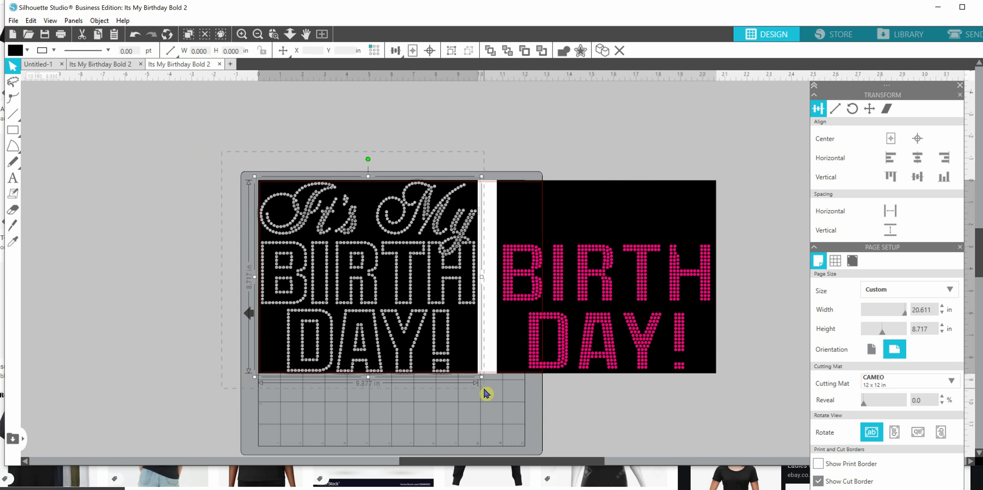
pyautogui.rightClick(450, 315)
pyautogui.click(485, 211)
pyautogui.click(549, 396)
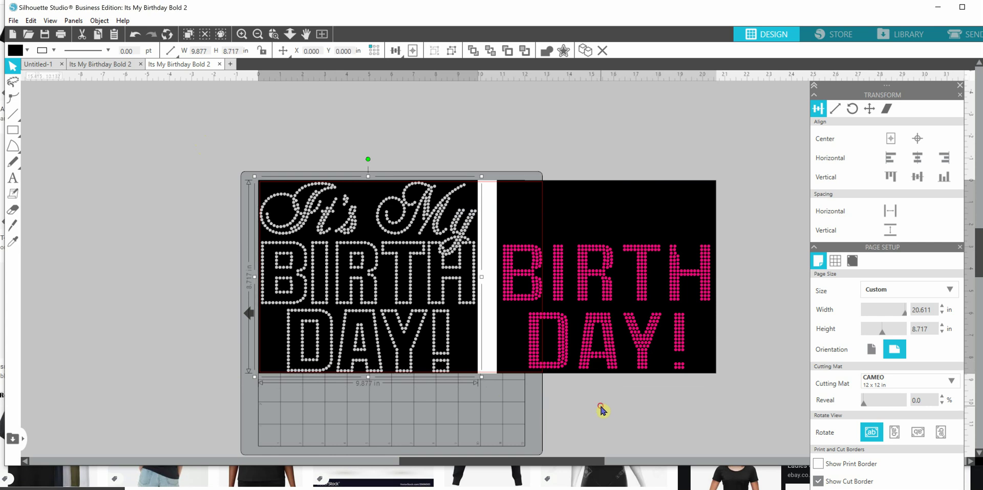
# - Move the white-stone group up and left, partly off the page, and the pink-stone group toward the middle of the page
pyautogui.moveTo(589, 283); pyautogui.dragTo(551, 208)
pyautogui.moveTo(407, 307); pyautogui.dragTo(289, 238)
pyautogui.moveTo(655, 248); pyautogui.dragTo(481, 264)
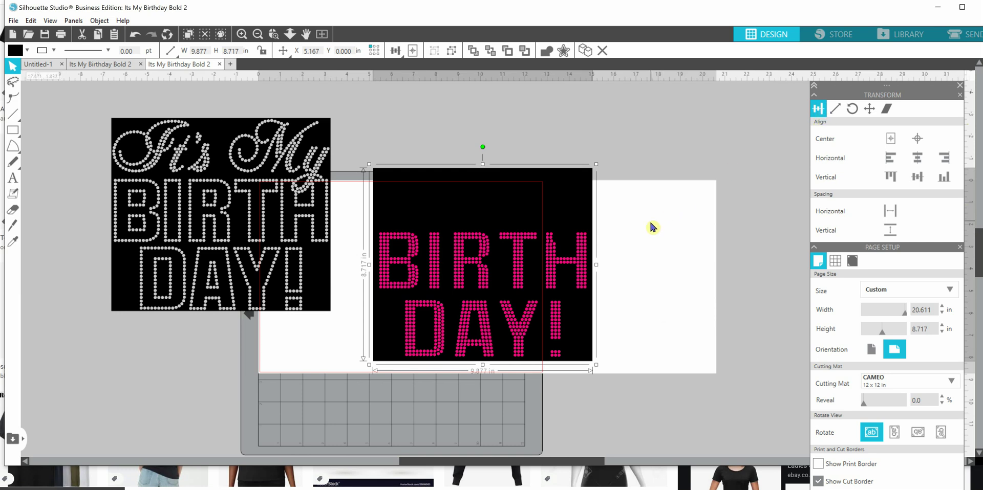
pyautogui.click(322, 97)
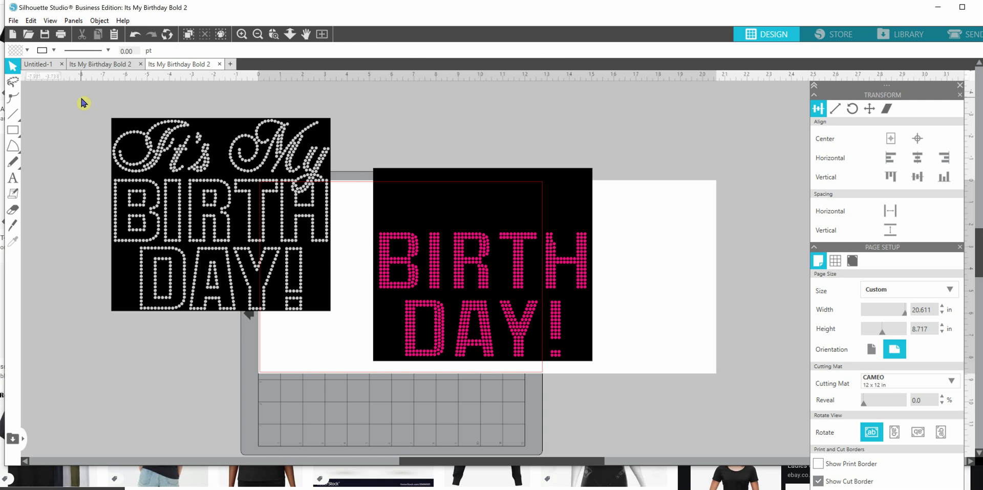
# - Select both the white-stone and pink-stone groups and align their centers so they stack exactly
pyautogui.moveTo(82, 99); pyautogui.dragTo(625, 396)
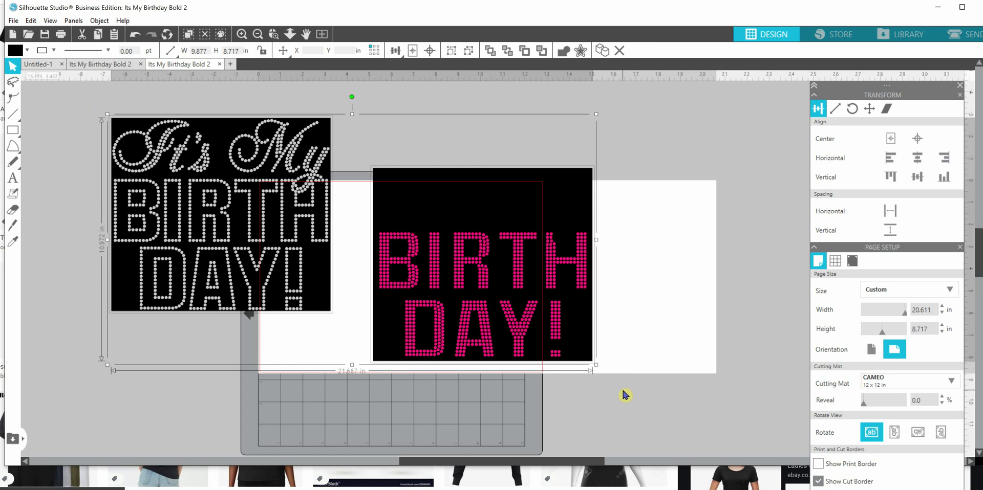
pyautogui.click(917, 142)
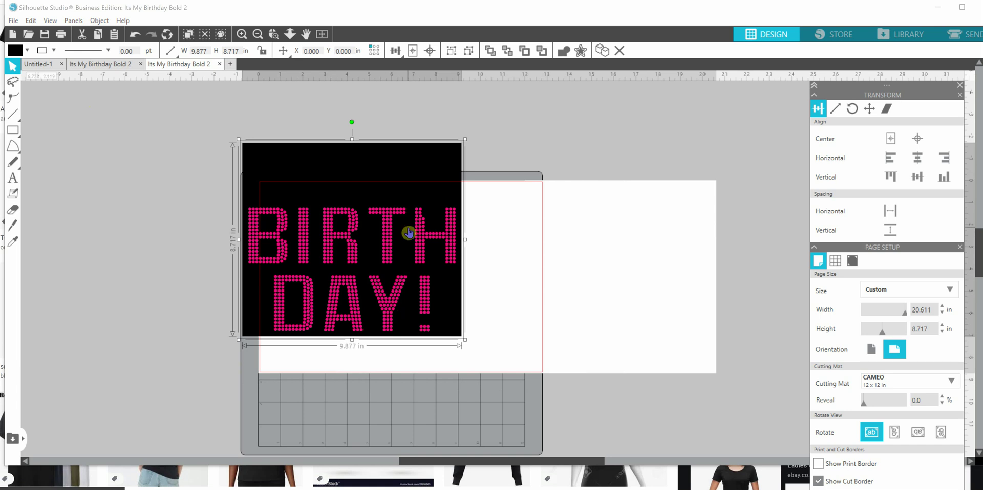
pyautogui.click(606, 255)
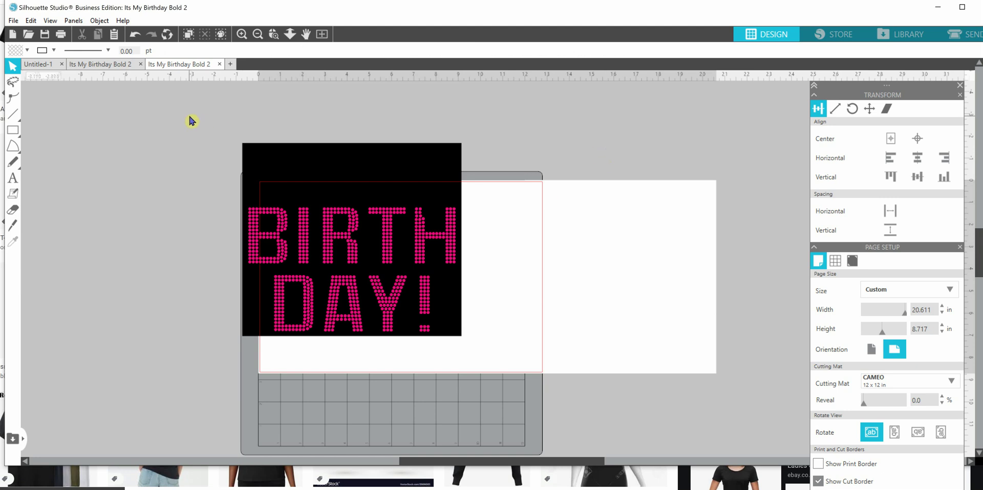
# - Ungroup the two stacked rhinestone groups
pyautogui.moveTo(200, 109); pyautogui.dragTo(503, 357)
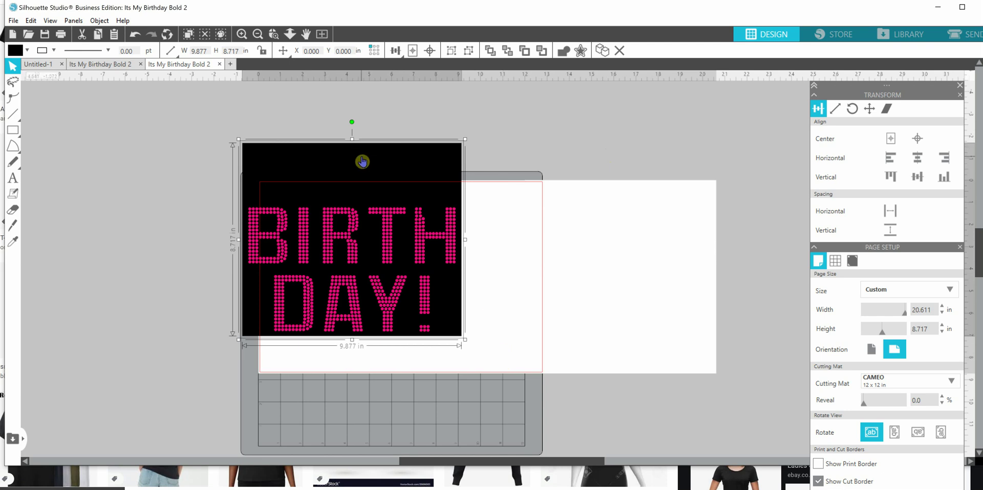
pyautogui.rightClick(361, 162)
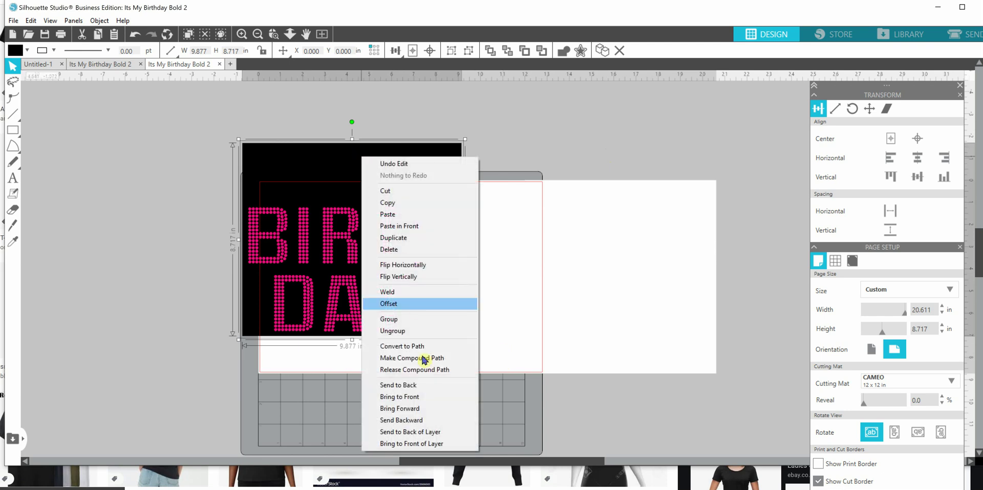
pyautogui.click(403, 332)
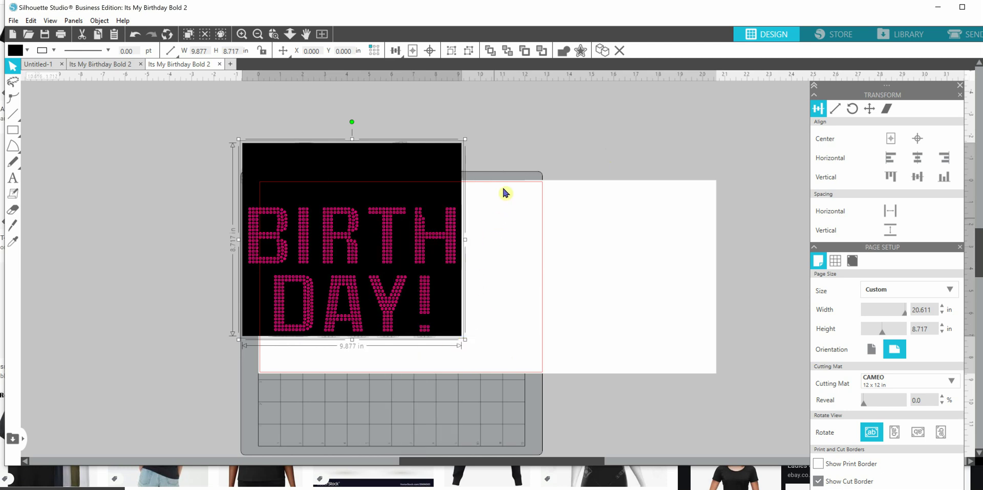
pyautogui.click(516, 238)
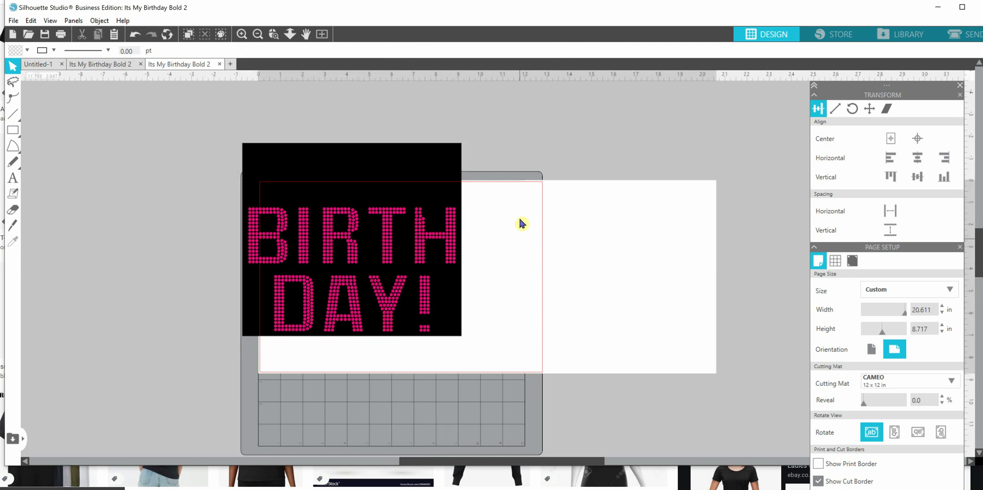
# - Delete the black background squares behind the pink and white rhinestones
pyautogui.click(455, 156)
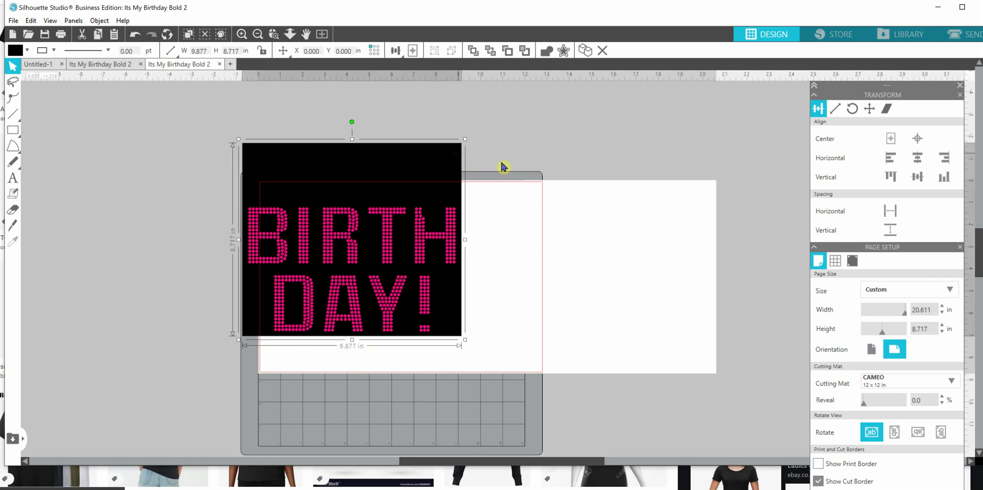
pyautogui.click(526, 166)
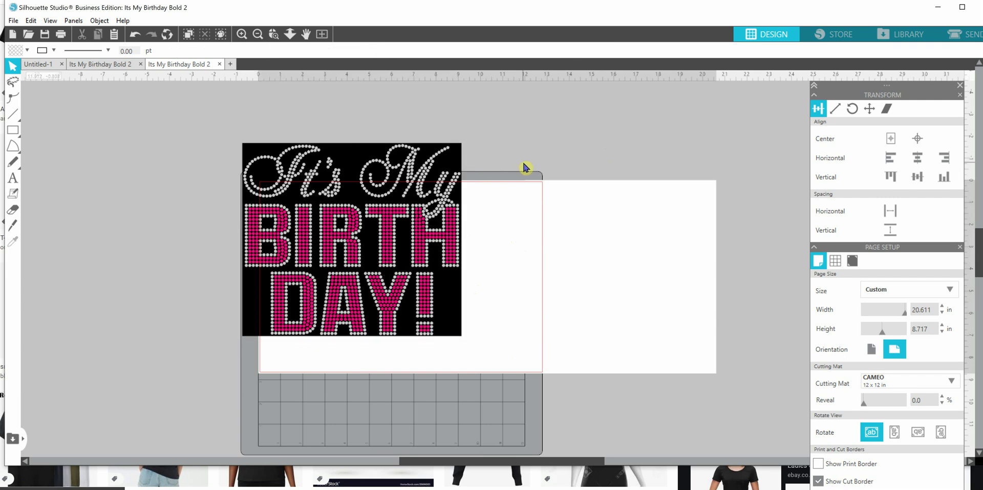
pyautogui.click(464, 164)
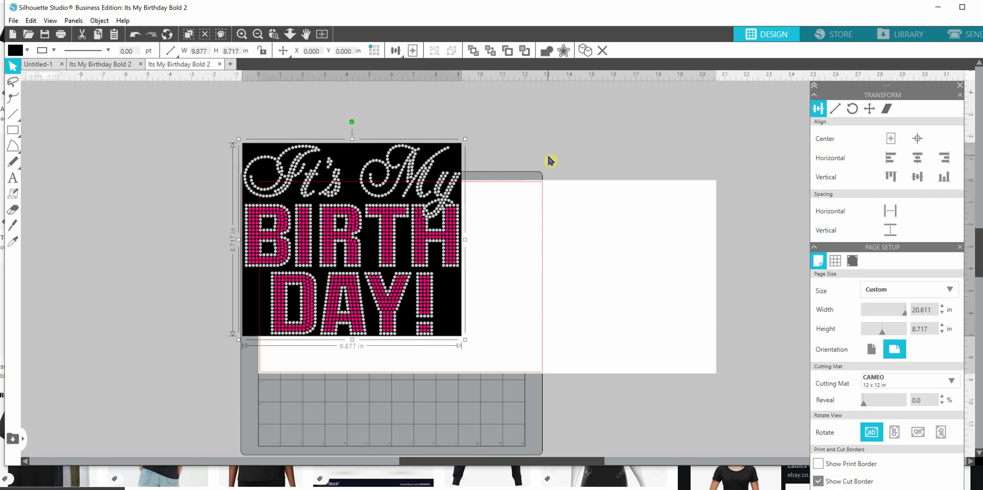
pyautogui.press('Delete')
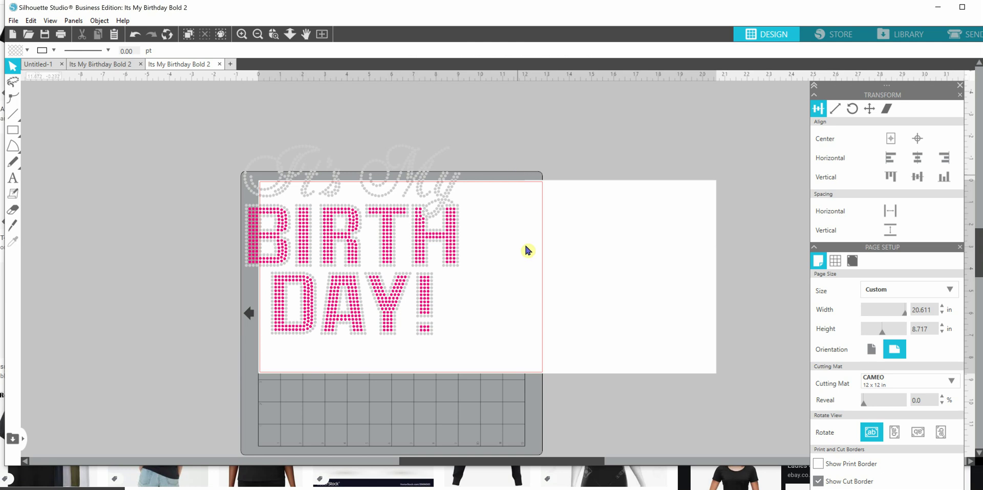
# - Select all the remaining pink and white rhinestone circles and group them into one design
pyautogui.moveTo(183, 106); pyautogui.dragTo(555, 375)
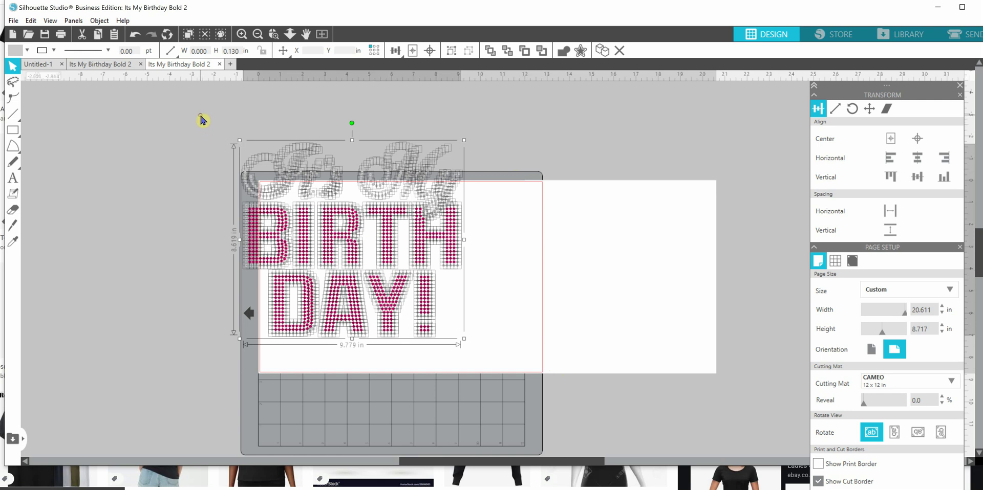
pyautogui.moveTo(200, 111); pyautogui.dragTo(365, 326)
pyautogui.moveTo(442, 354); pyautogui.dragTo(486, 360)
pyautogui.rightClick(450, 254)
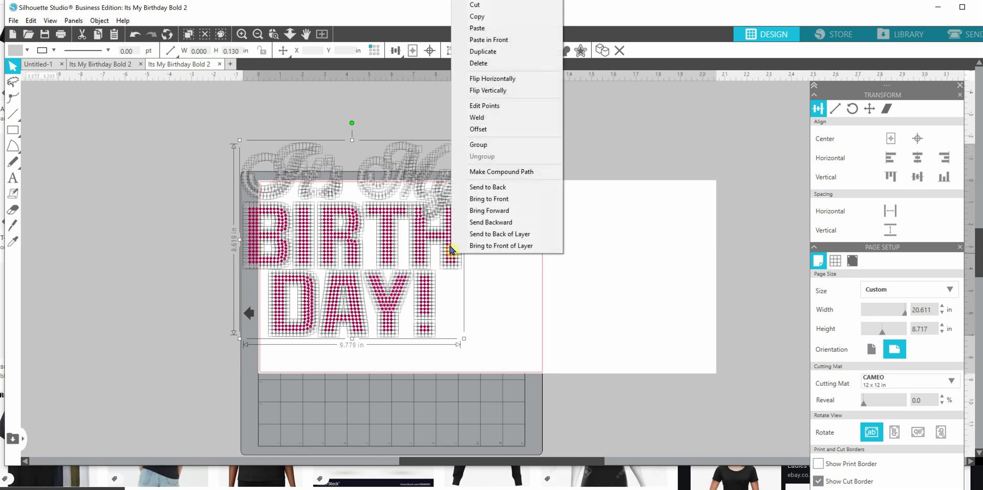
pyautogui.click(482, 147)
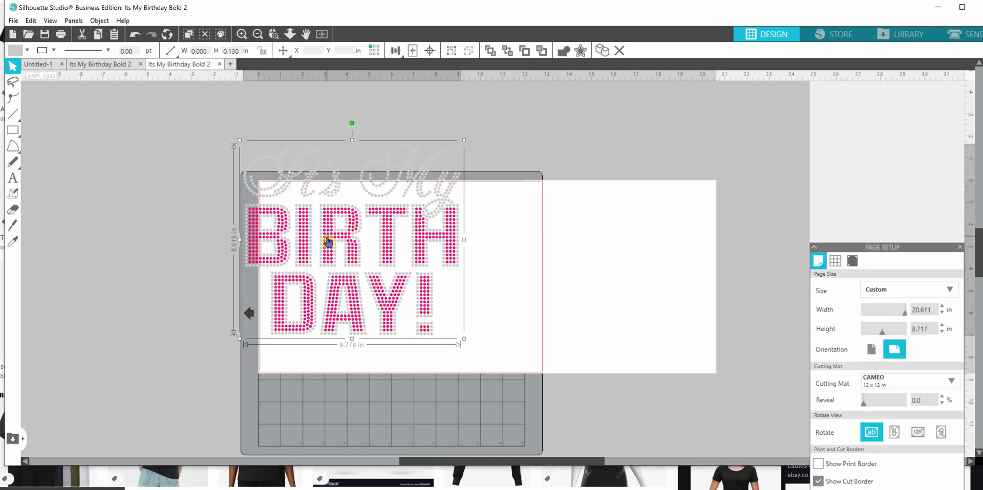
# - Move the combined rhinestone design toward the right half of the page, then deselect it
pyautogui.moveTo(326, 238); pyautogui.dragTo(513, 249)
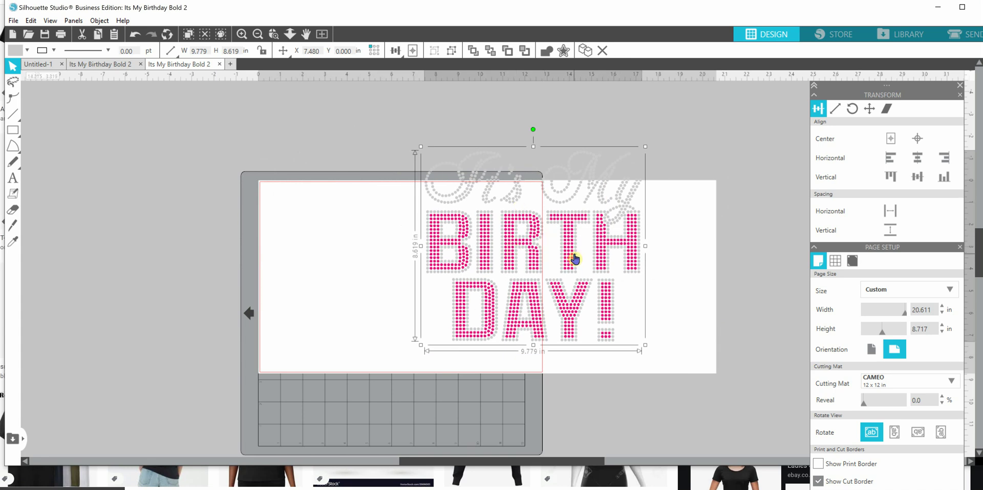
pyautogui.moveTo(568, 256); pyautogui.dragTo(597, 257)
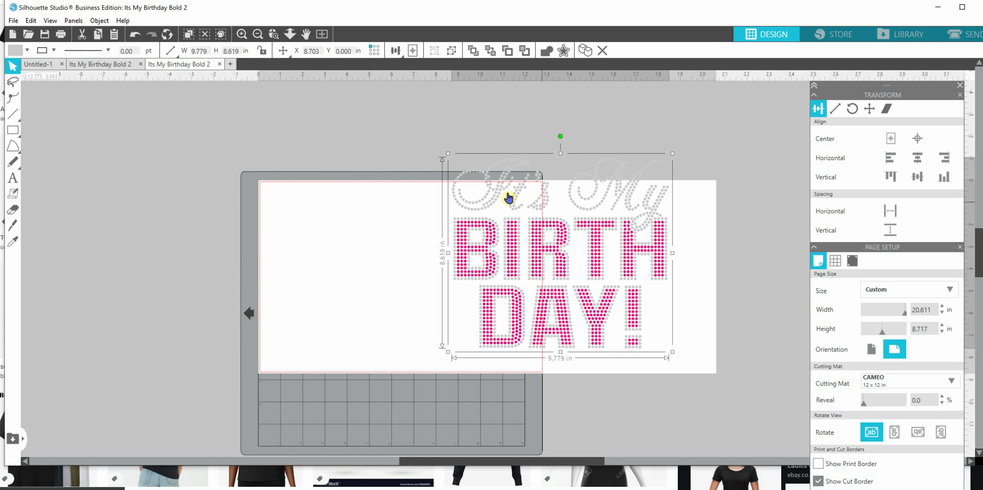
pyautogui.click(111, 153)
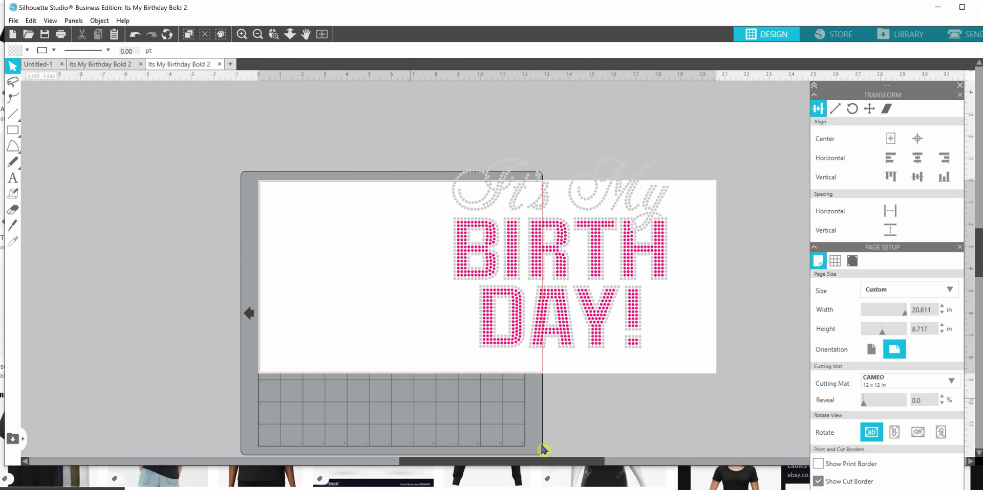
# - Switch to the browser's Google Images results for womens blank black shirt and preview the T-Shirt Blank Black - Women - Tagless image
pyautogui.click(661, 481)
pyautogui.scroll(-1, 140, 153)
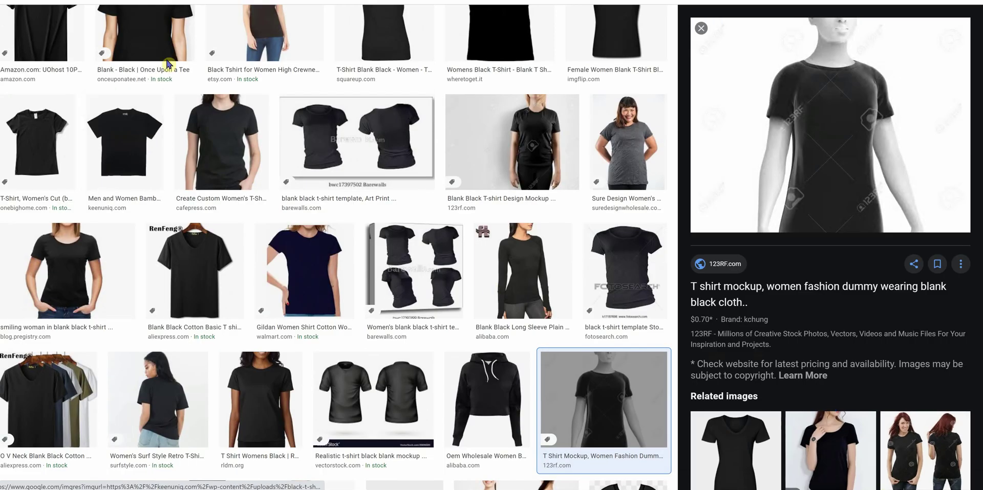
pyautogui.scroll(3, 338, 199)
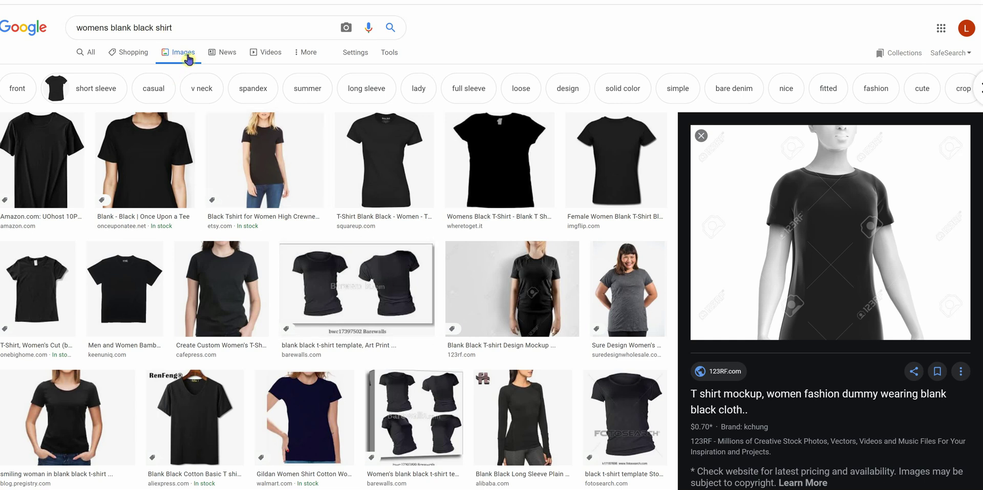
pyautogui.scroll(-3, 562, 264)
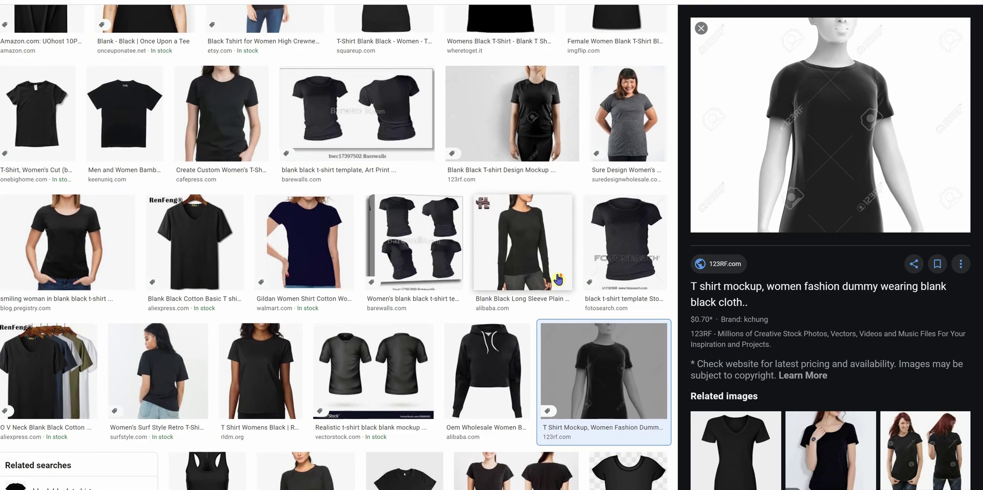
pyautogui.scroll(3, 560, 265)
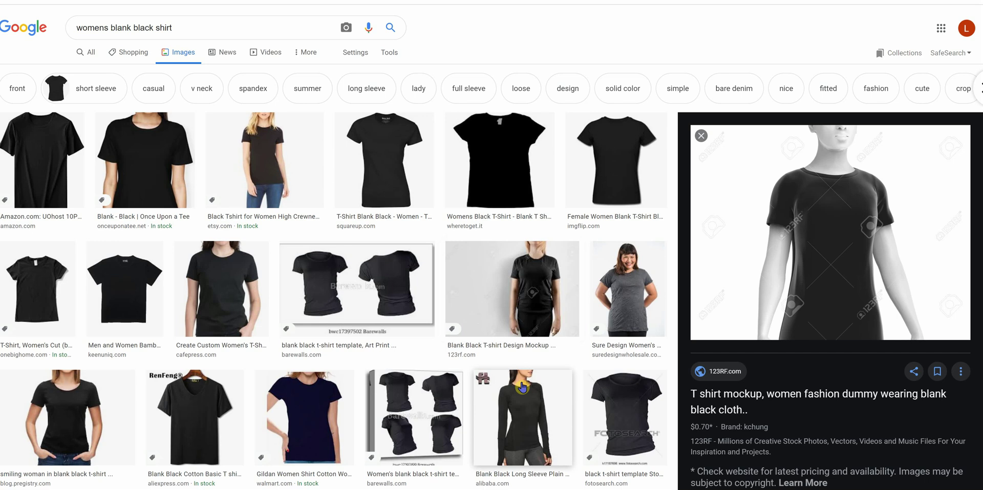
pyautogui.click(398, 182)
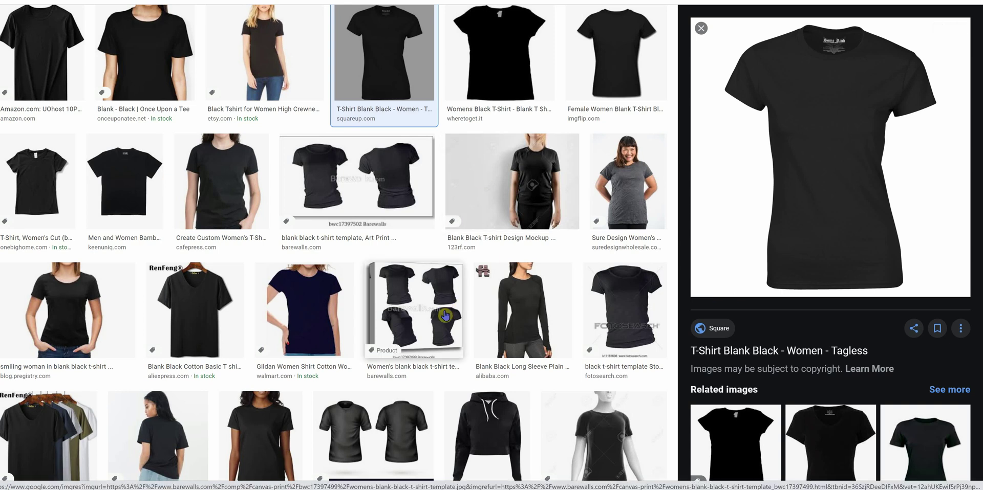
pyautogui.click(445, 315)
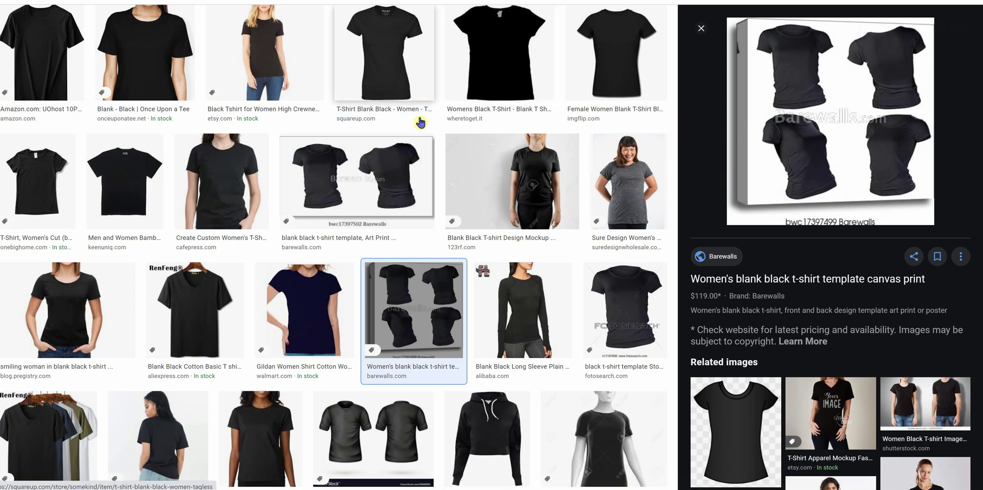
pyautogui.scroll(2, 443, 180)
pyautogui.scroll(1, 442, 180)
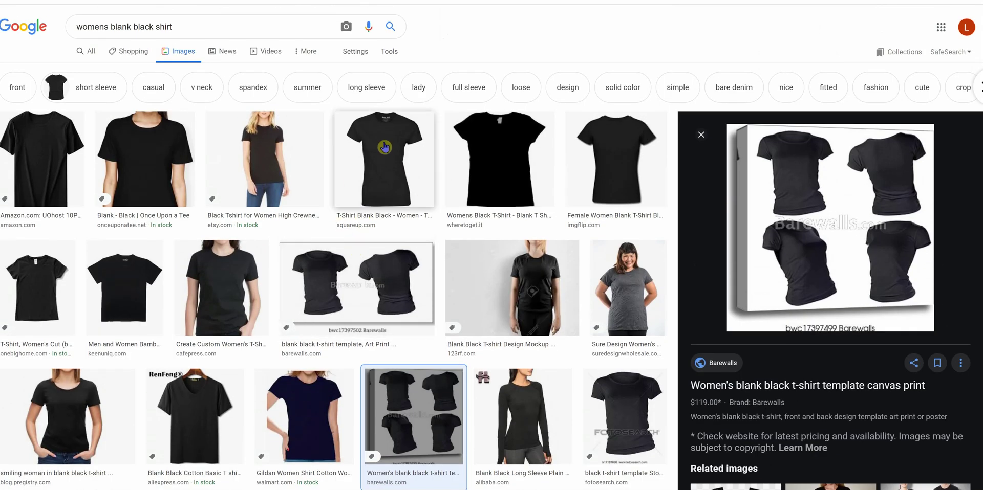
pyautogui.click(384, 170)
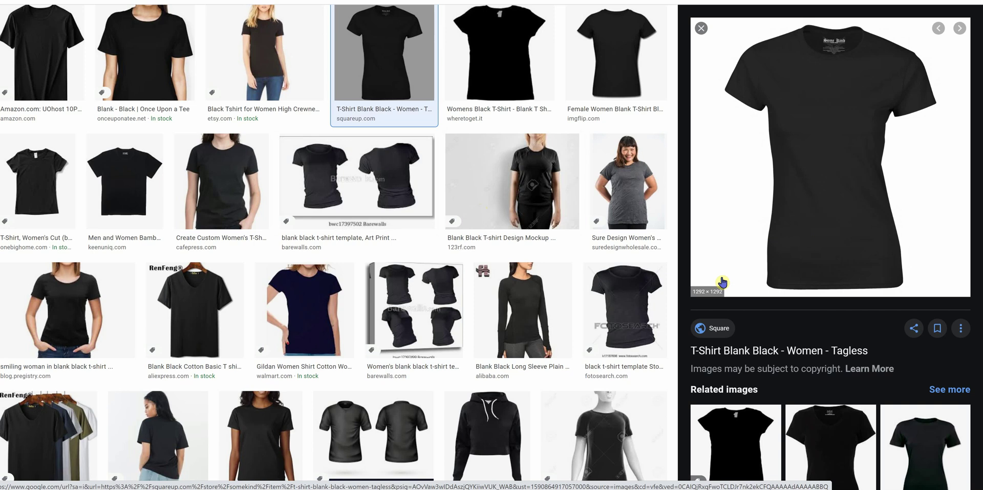
pyautogui.scroll(2, 721, 283)
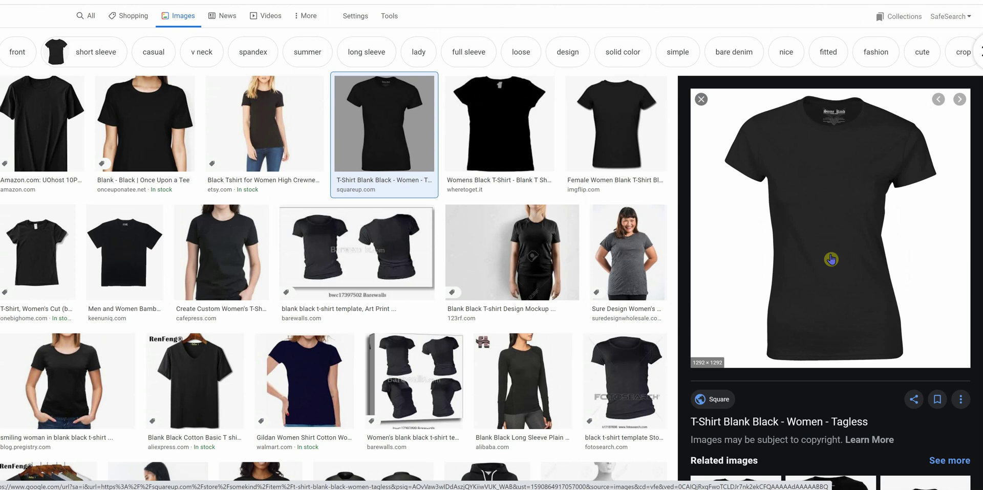
# - Save the previewed shirt image as Black Shirt 2.jpeg, replacing the existing file of that name
pyautogui.rightClick(807, 230)
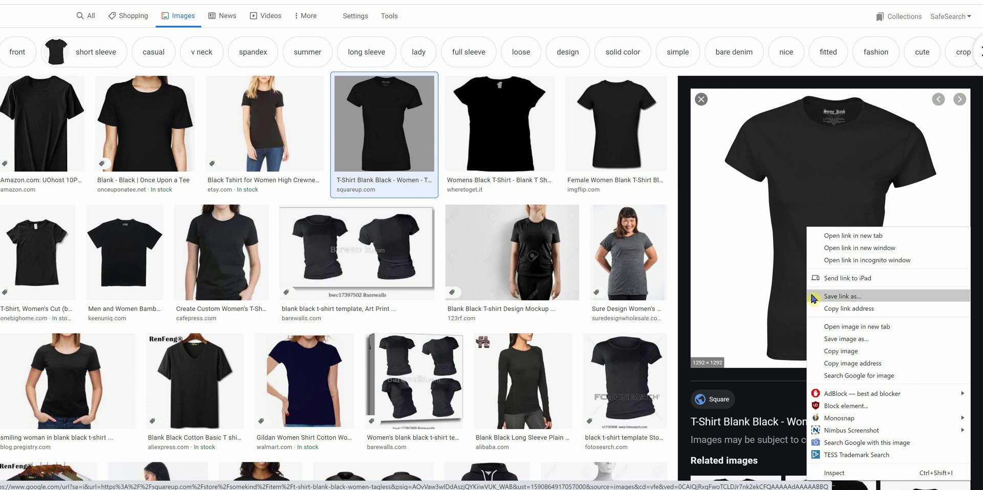
pyautogui.click(833, 340)
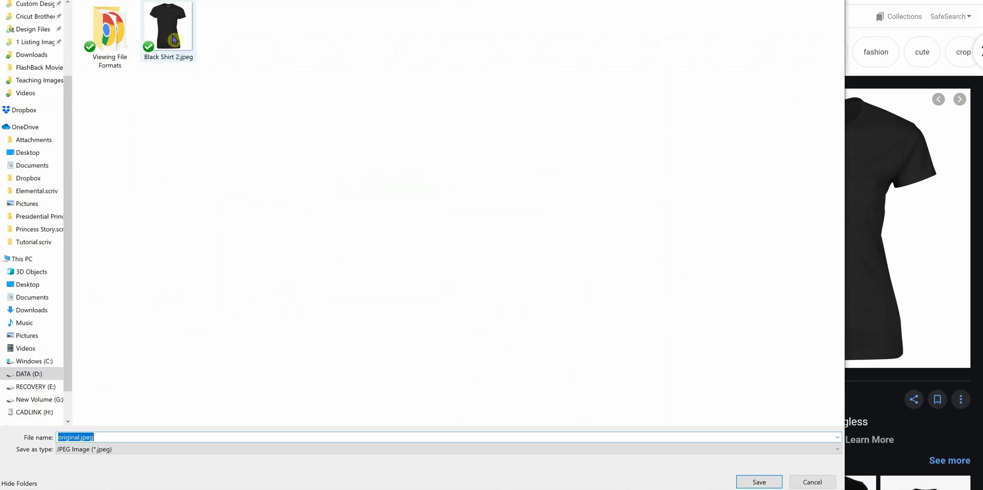
pyautogui.click(174, 19)
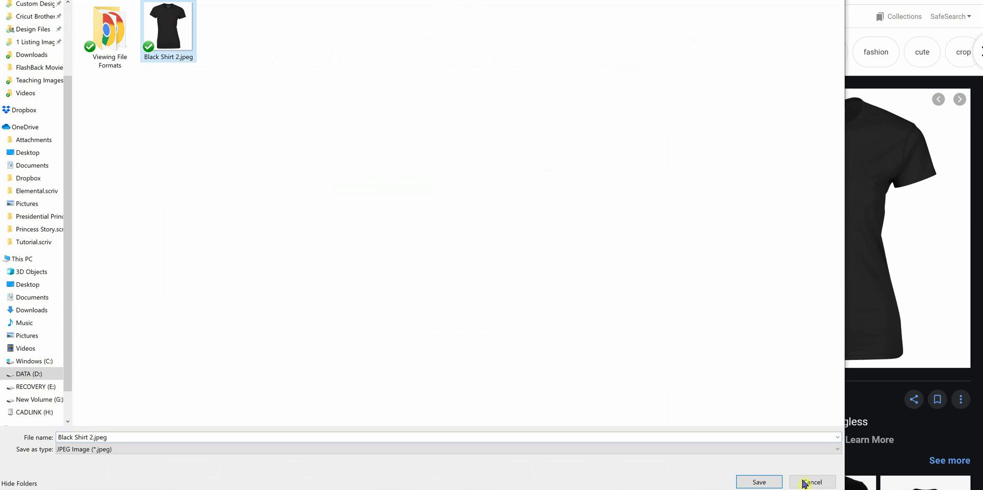
pyautogui.click(766, 483)
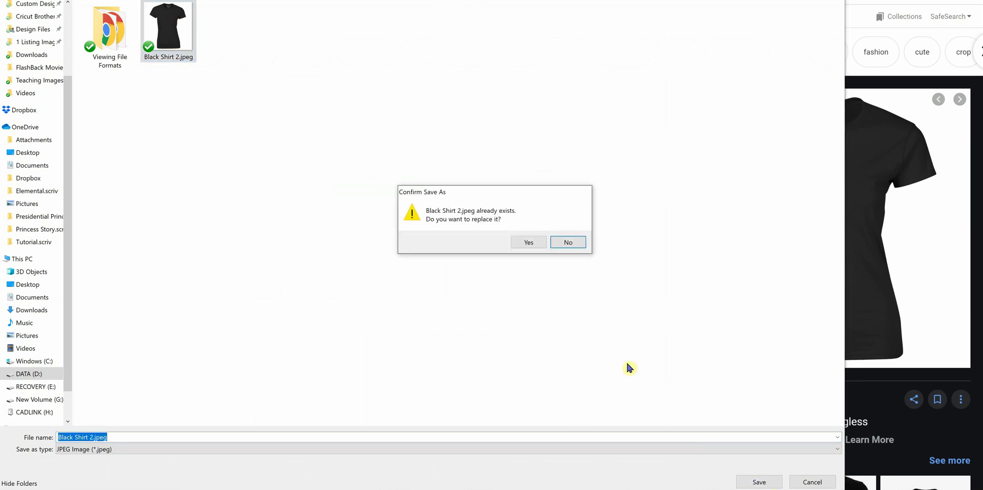
pyautogui.click(521, 242)
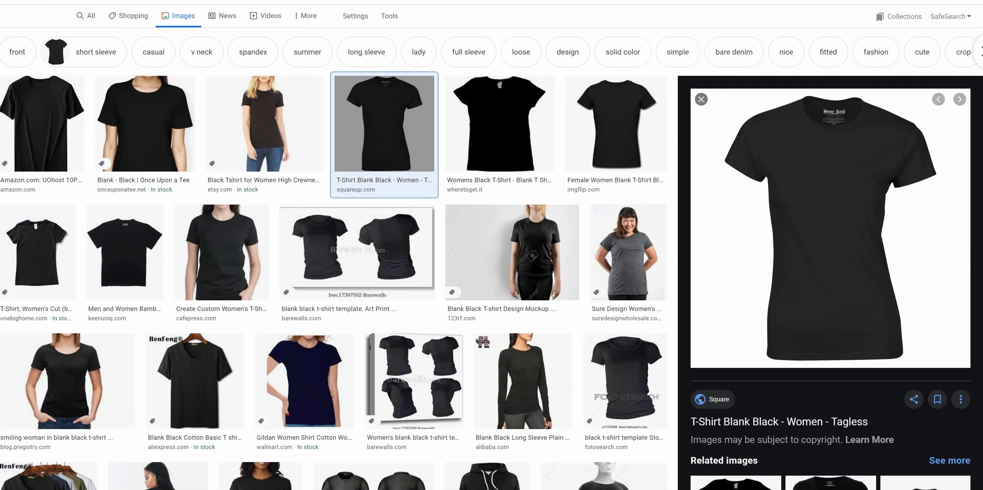
# - Switch back to Silhouette Studio and merge Black Shirt 2.jpeg from the Teaching Images folder into the rhinestone document
pyautogui.hotkey('alt', 'Tab')
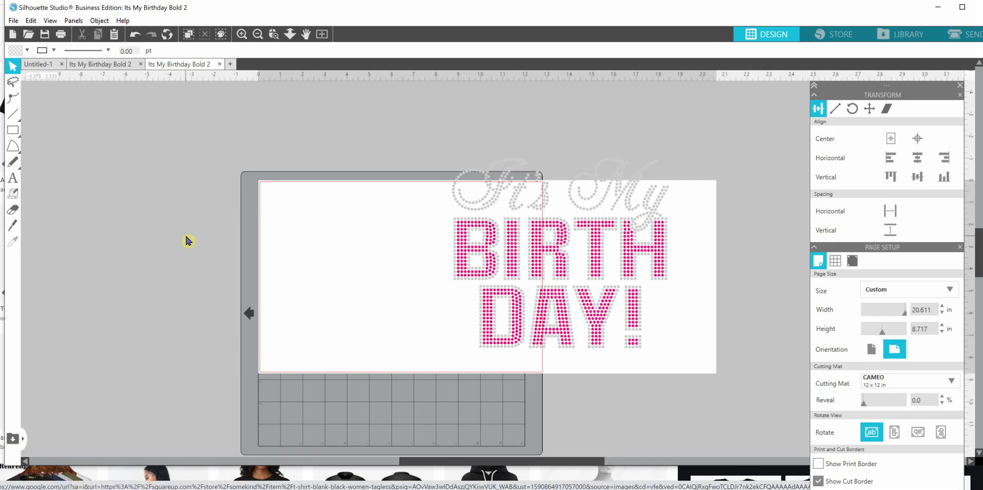
pyautogui.click(13, 22)
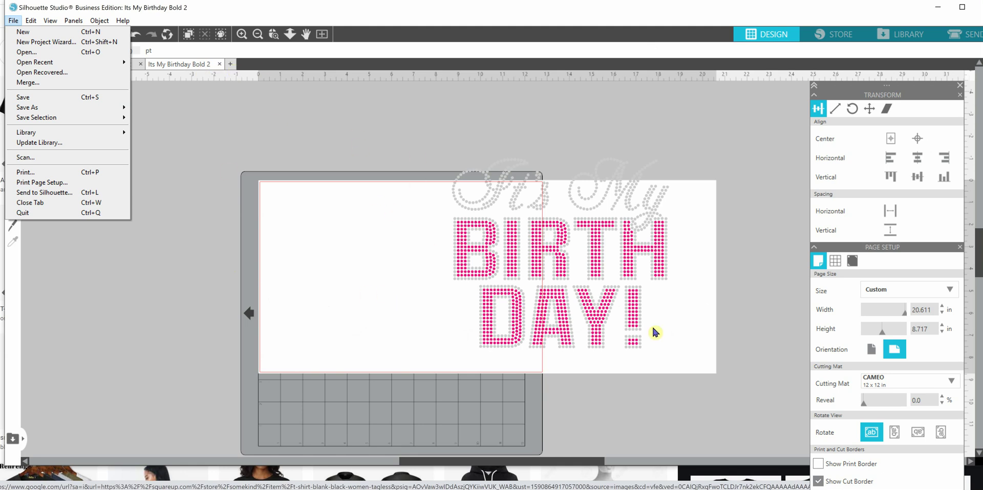
pyautogui.click(37, 83)
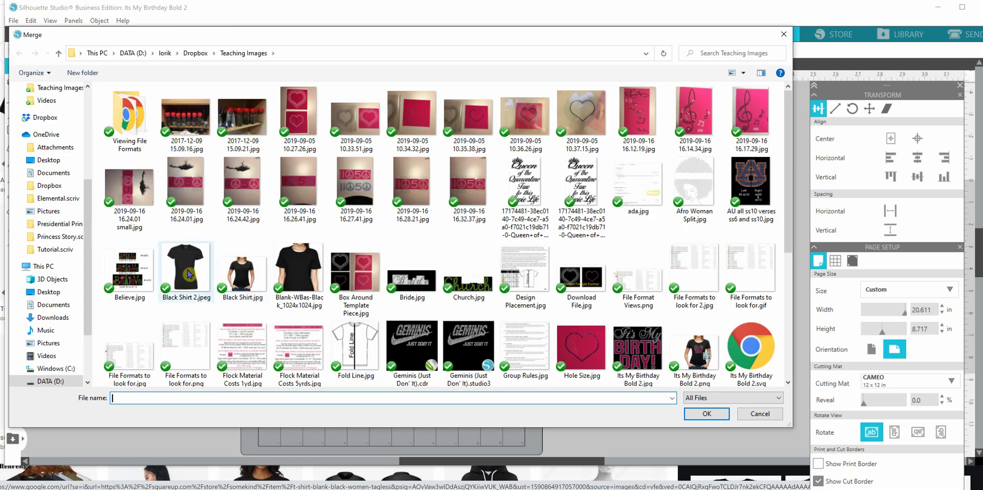
pyautogui.click(184, 269)
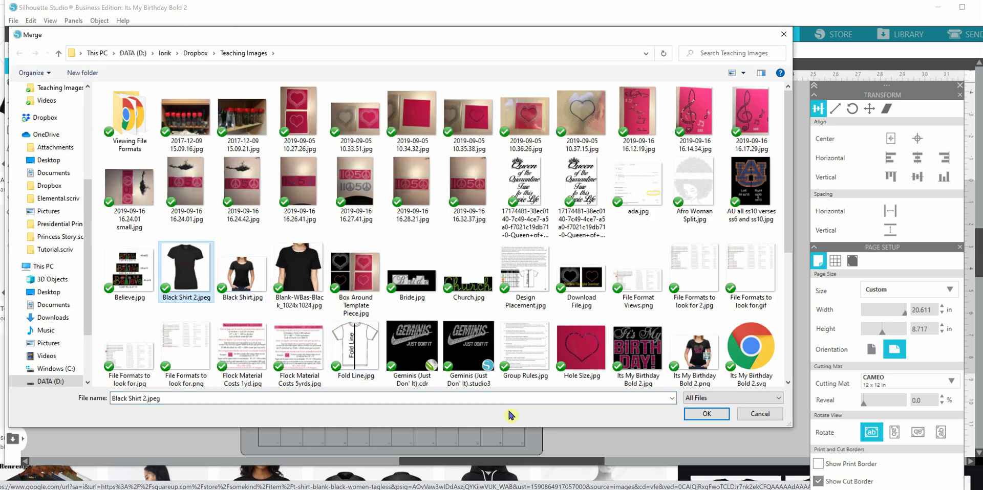
pyautogui.click(708, 414)
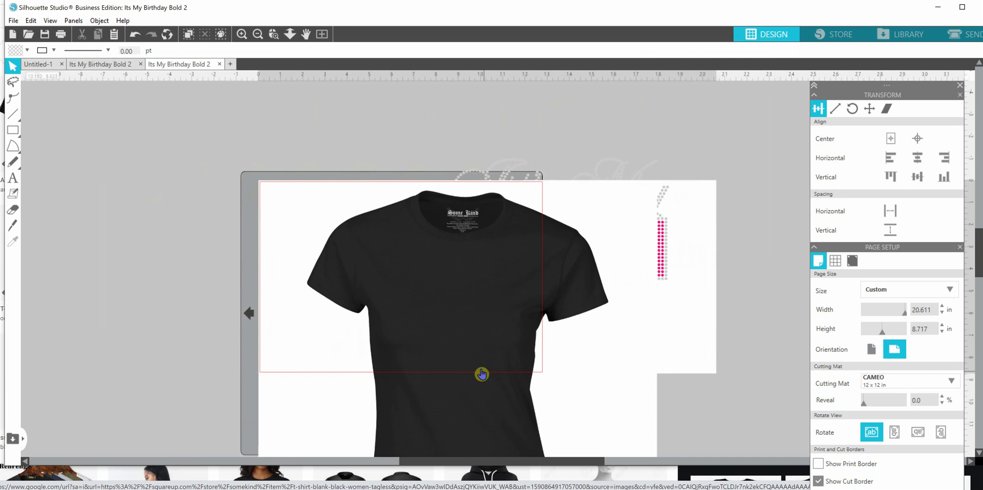
# - Move the black shirt image up and left until it sits fully beside the rhinestone design, and deselect it
pyautogui.moveTo(468, 362); pyautogui.dragTo(370, 322)
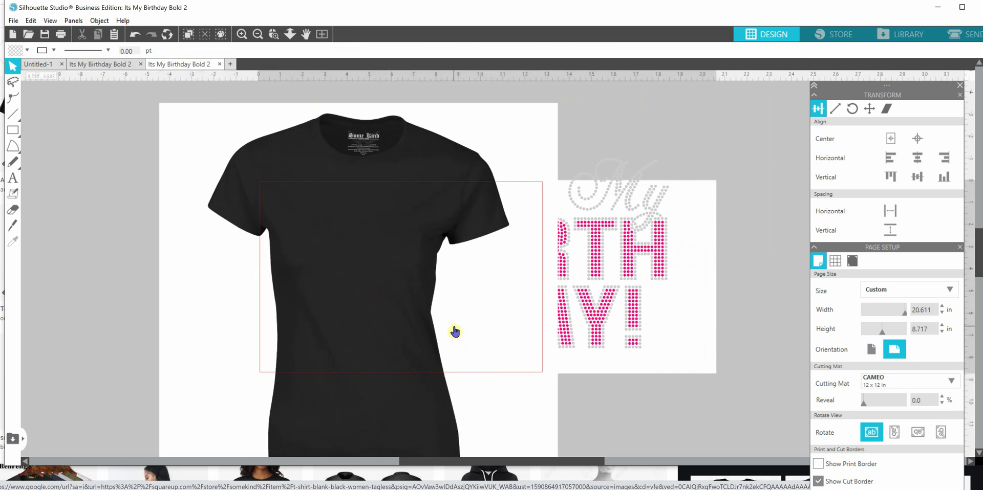
pyautogui.scroll(-1, 451, 313)
pyautogui.scroll(-2, 451, 313)
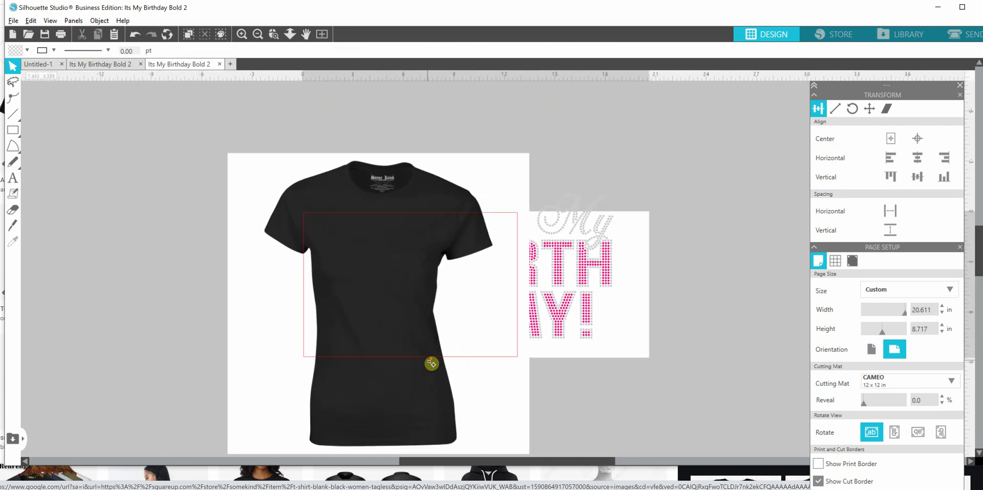
pyautogui.click(391, 375)
pyautogui.moveTo(380, 350); pyautogui.dragTo(330, 319)
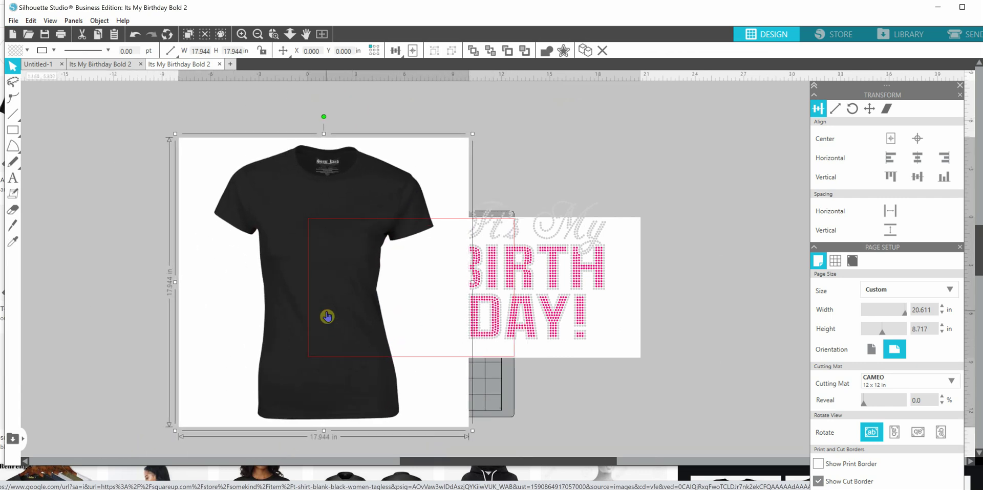
pyautogui.scroll(1, 329, 307)
pyautogui.scroll(4, 330, 308)
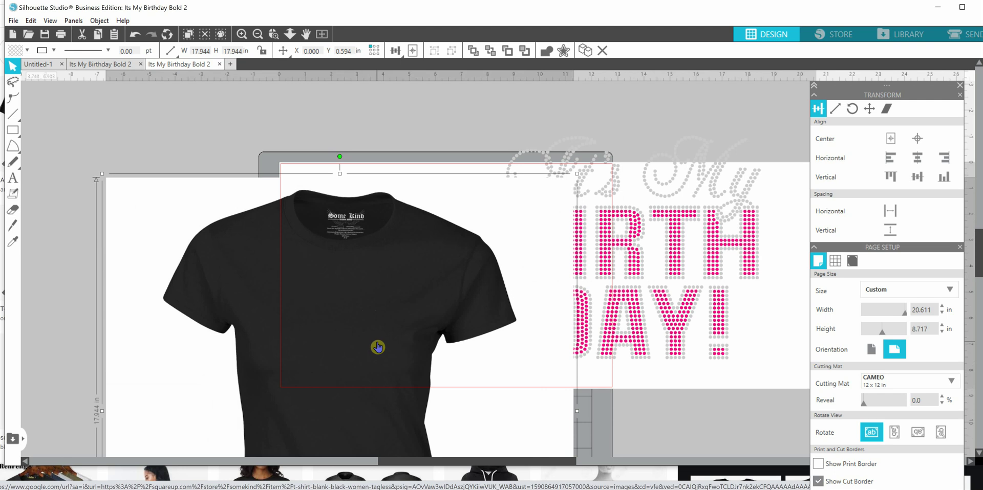
pyautogui.moveTo(373, 351); pyautogui.dragTo(318, 255)
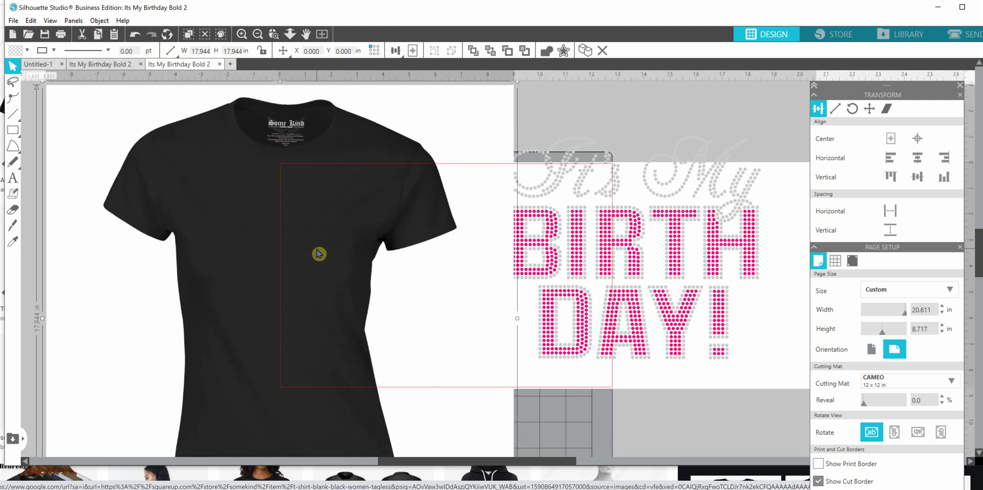
pyautogui.scroll(-4, 318, 254)
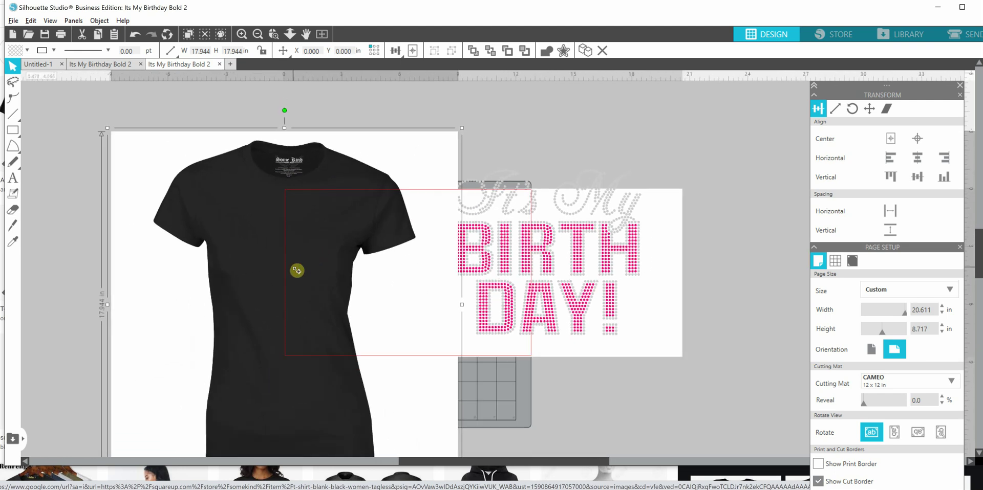
pyautogui.scroll(-1, 294, 274)
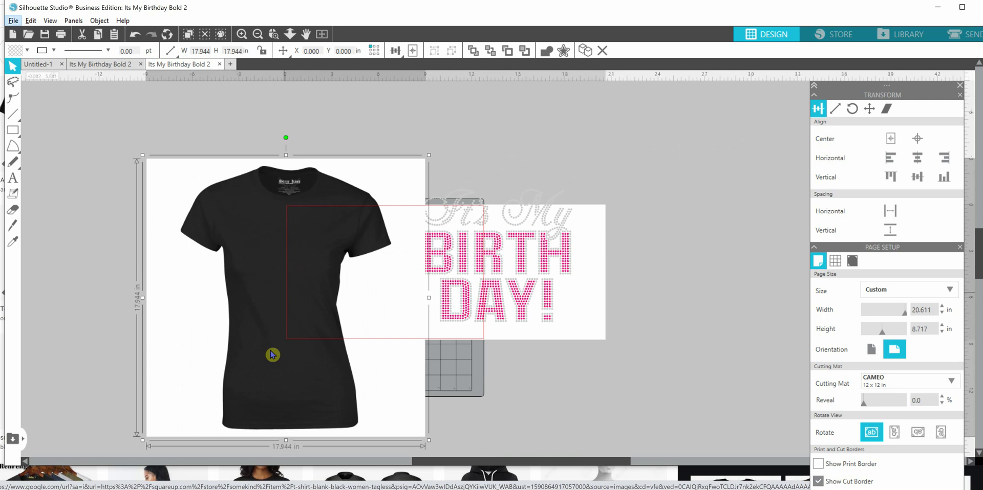
pyautogui.moveTo(255, 369); pyautogui.dragTo(228, 308)
pyautogui.click(587, 263)
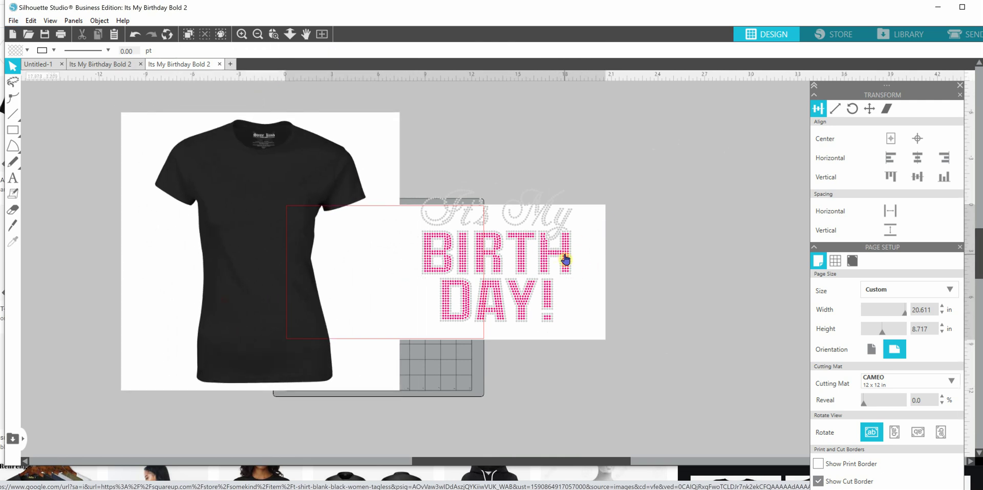
# - Move the rhinestone design farther from the shirt and scale it down proportionally to about 5.04 by 4.44 in
pyautogui.click(563, 256)
pyautogui.moveTo(561, 256); pyautogui.dragTo(591, 277)
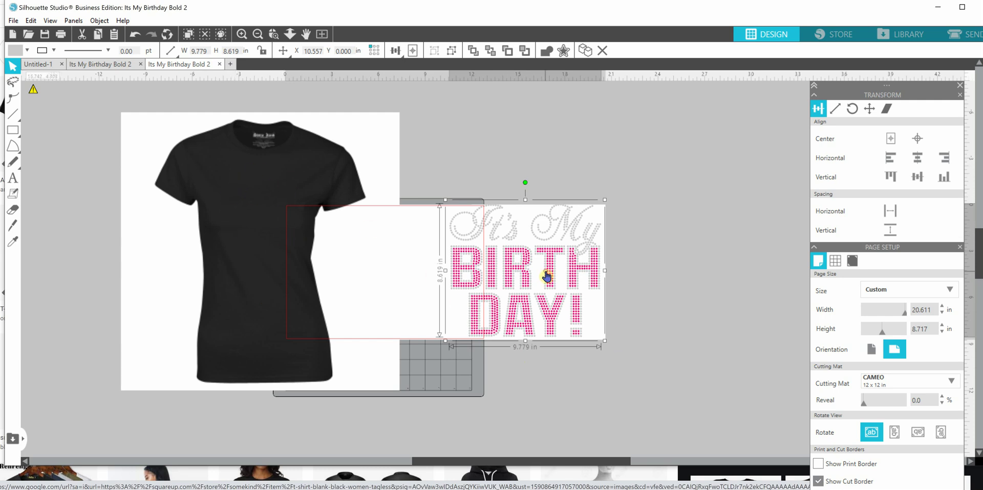
pyautogui.moveTo(605, 202); pyautogui.dragTo(523, 256)
# - Bring the rhinestone design in front of the shirt image, place it on the shirt's chest, and deselect it
pyautogui.moveTo(516, 316); pyautogui.dragTo(285, 219)
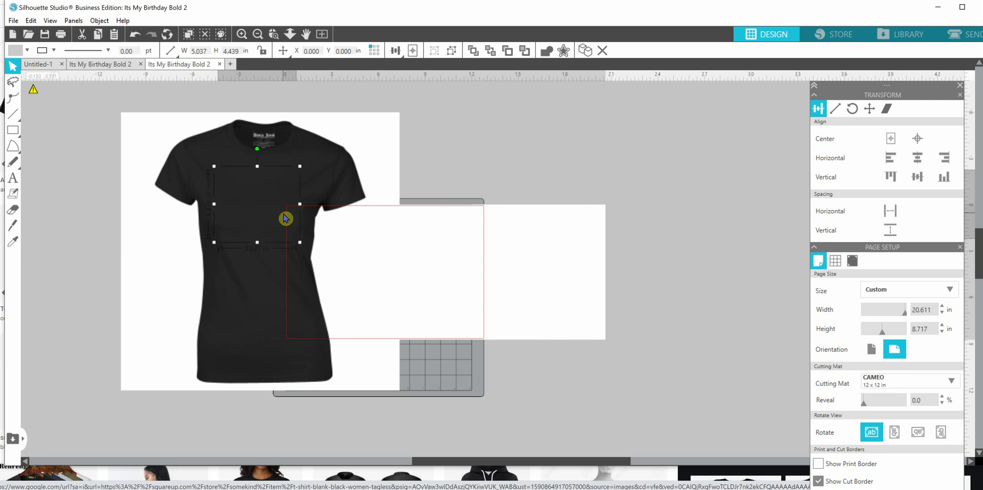
pyautogui.moveTo(286, 218); pyautogui.dragTo(501, 266)
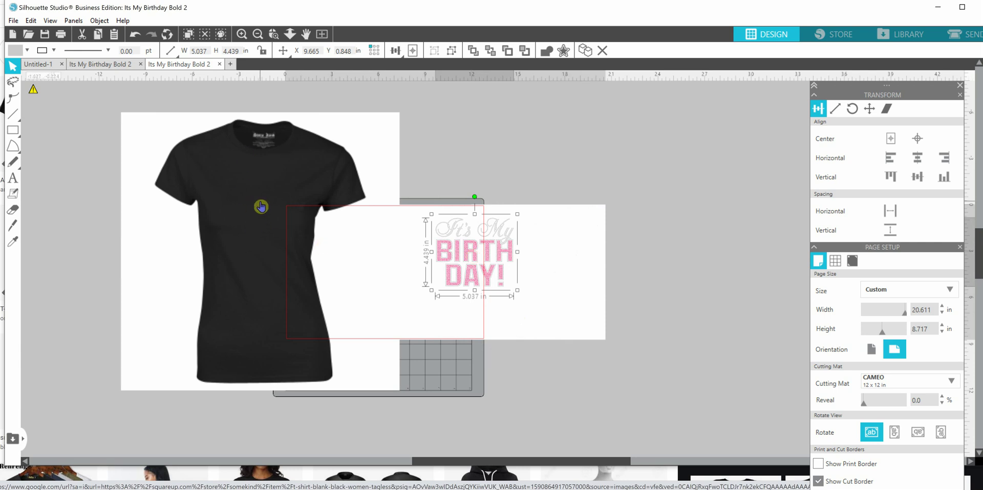
pyautogui.rightClick(487, 265)
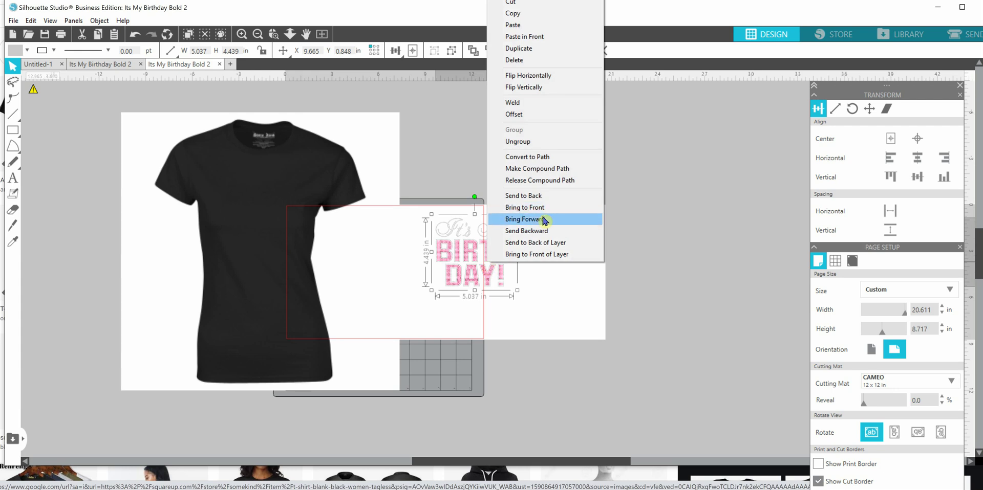
pyautogui.click(534, 209)
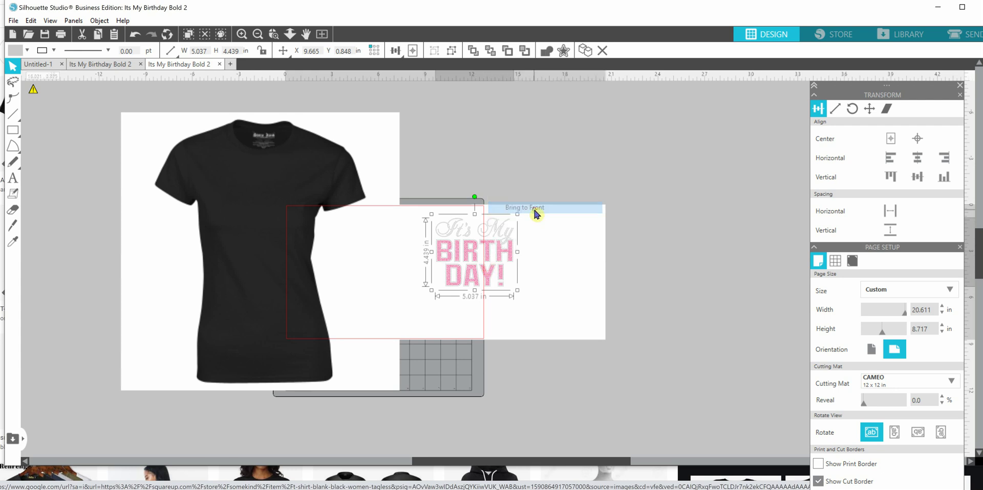
pyautogui.moveTo(498, 265); pyautogui.dragTo(283, 211)
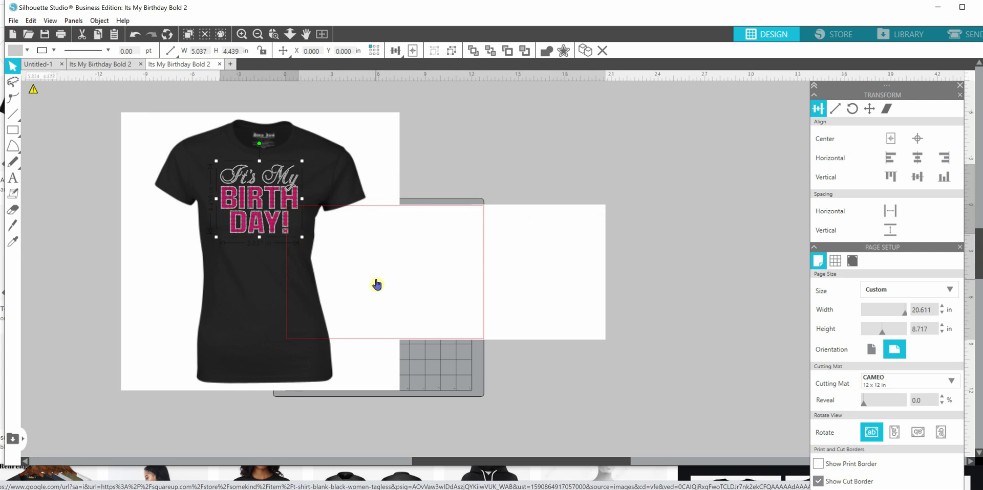
pyautogui.click(435, 288)
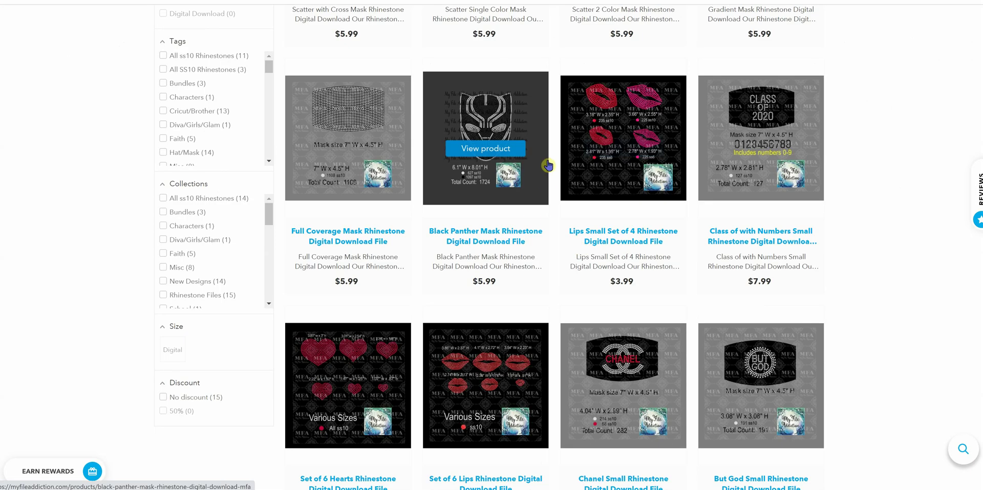
# - Open the Chanel Small Rhinestone Digital Download File product page and examine its mask mockup image with the logo overlay
pyautogui.click(664, 389)
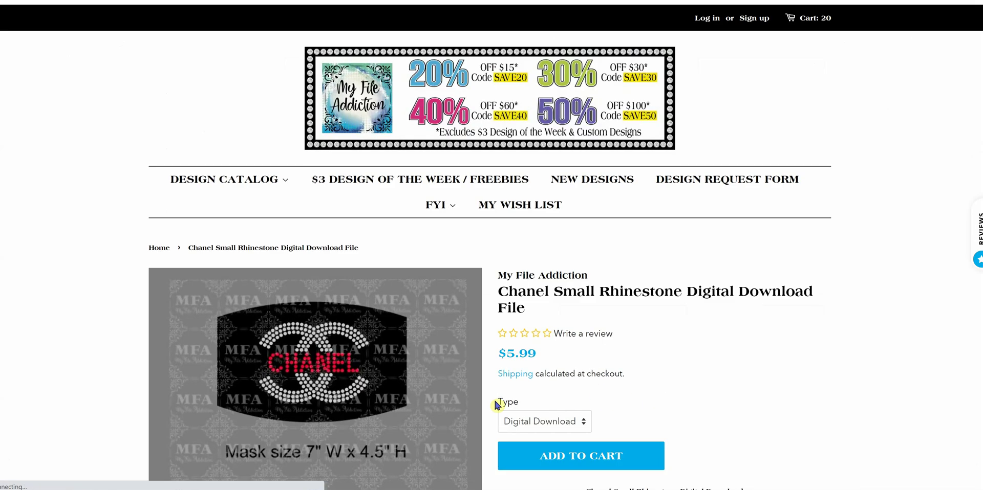
pyautogui.scroll(-3, 471, 420)
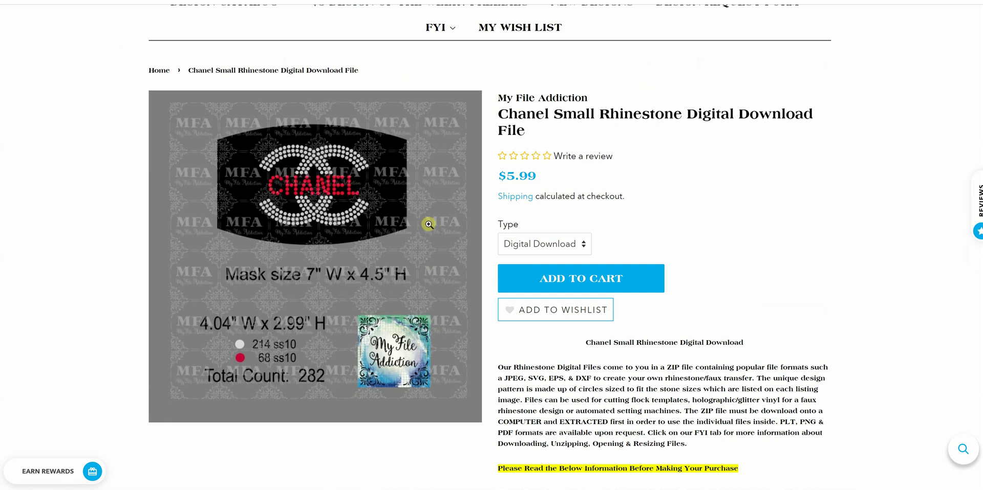
pyautogui.click(51, 471)
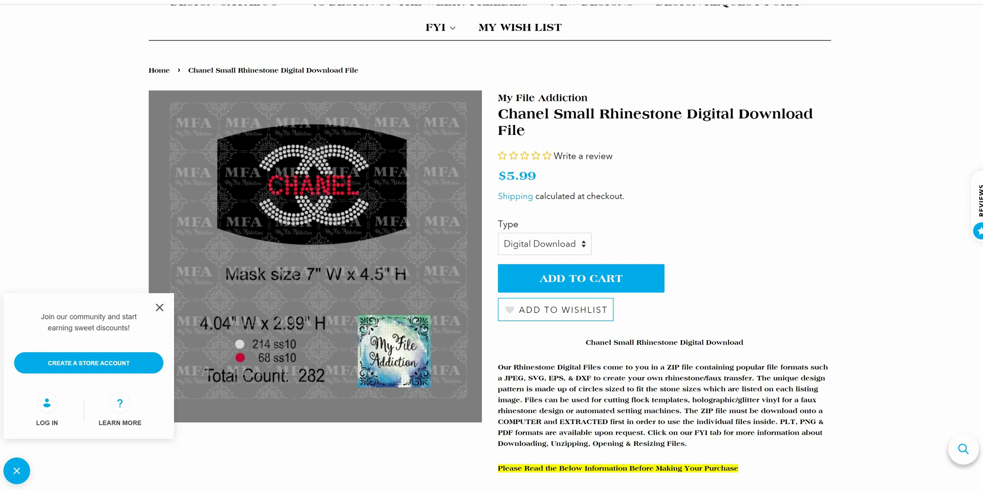
# - Switch back to Silhouette Studio and merge MFA Newsletter Logo.png from the Teaching Images folder into the shirt mockup
pyautogui.click(589, 455)
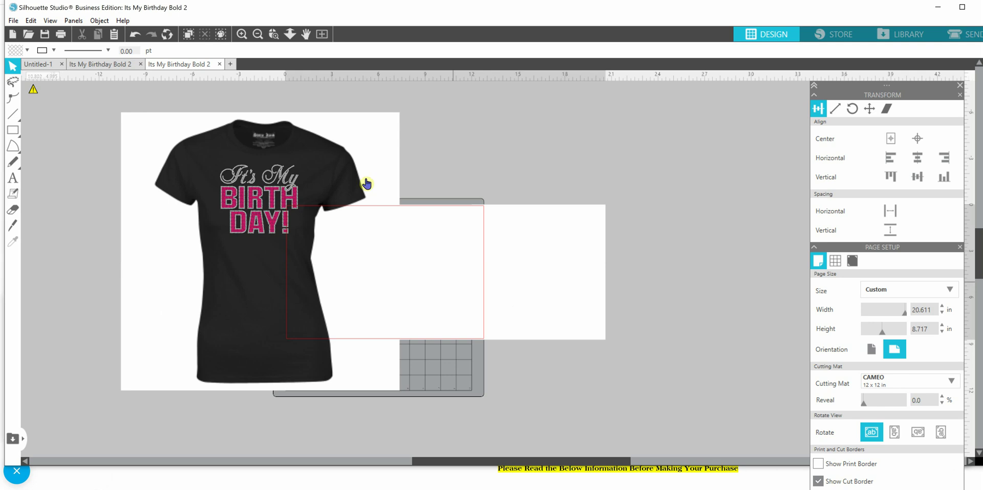
pyautogui.click(13, 20)
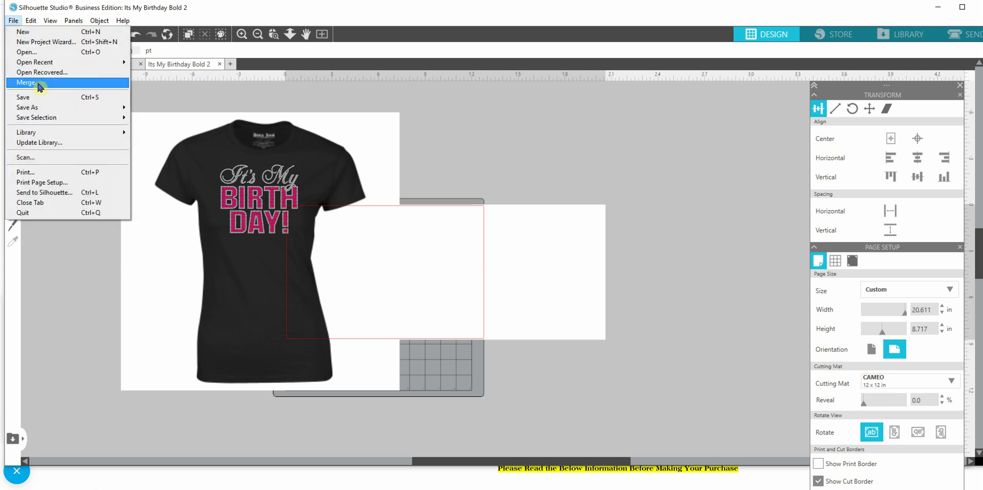
pyautogui.click(36, 82)
pyautogui.scroll(-3, 287, 330)
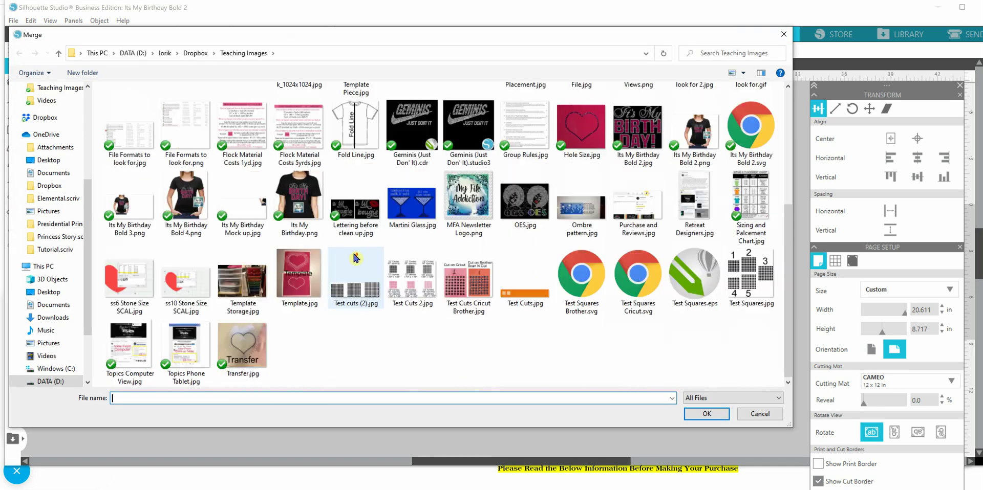
pyautogui.scroll(2, 307, 292)
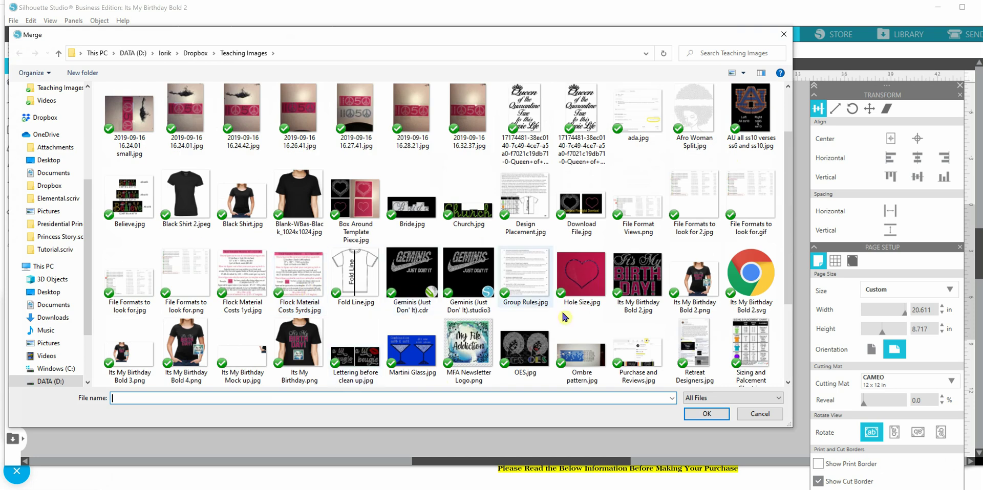
pyautogui.click(475, 350)
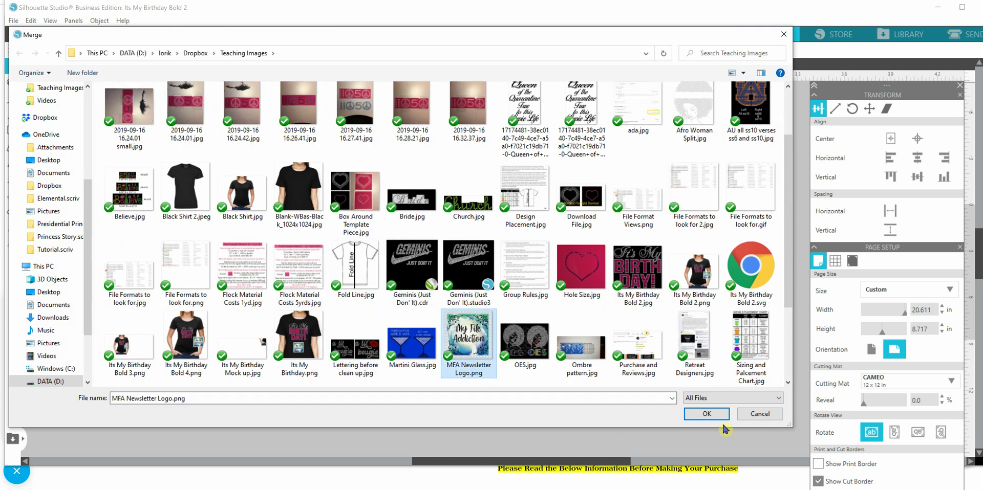
pyautogui.click(706, 414)
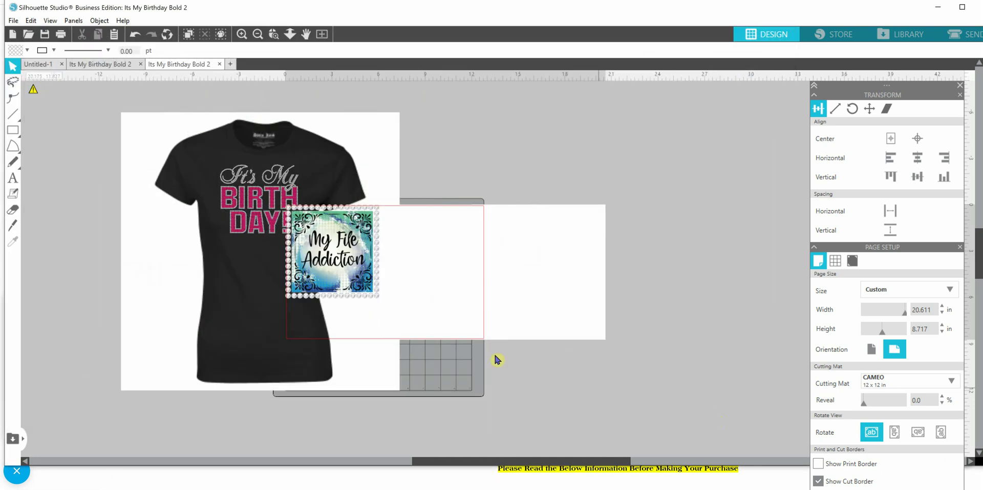
# - Resize the My File Addiction logo proportionally to about 7.91 in square, place it over the shirt's lower right part, and deselect it
pyautogui.click(363, 277)
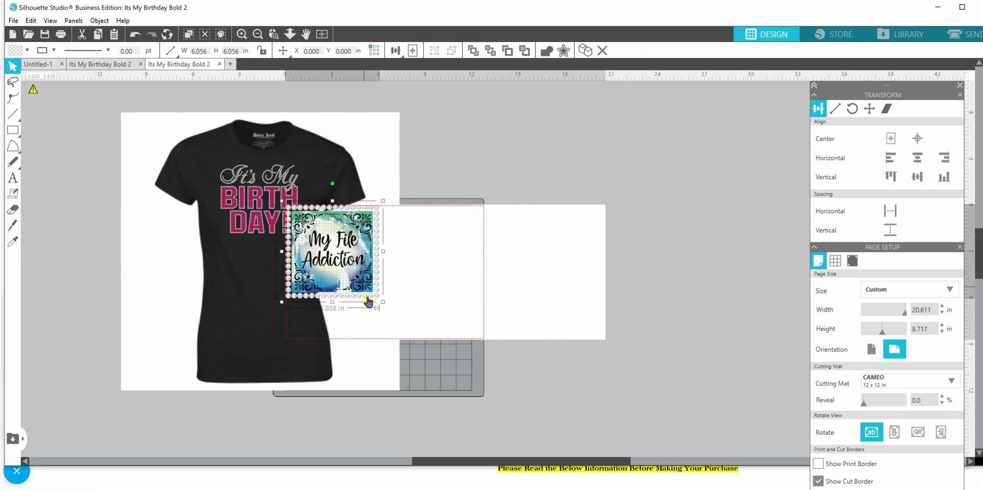
pyautogui.moveTo(384, 302); pyautogui.dragTo(304, 287)
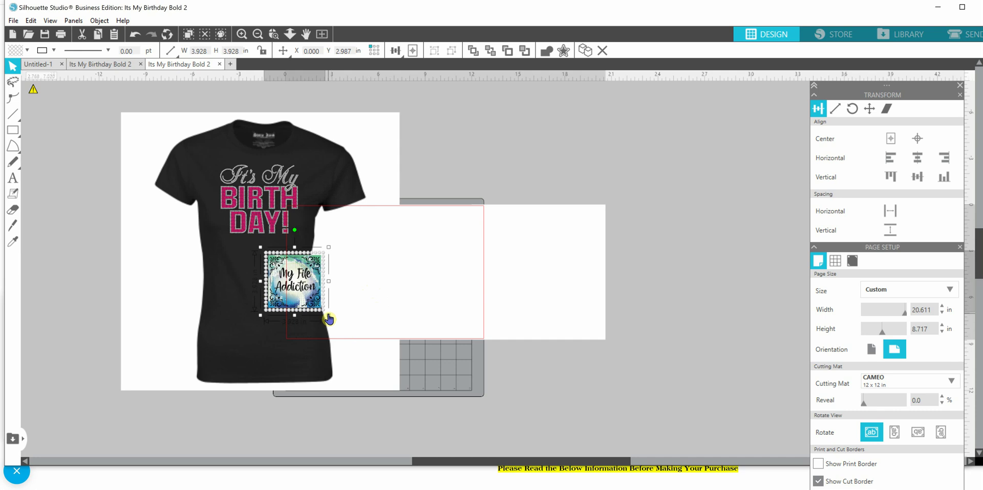
pyautogui.moveTo(329, 316); pyautogui.dragTo(390, 377)
pyautogui.moveTo(337, 324); pyautogui.dragTo(329, 321)
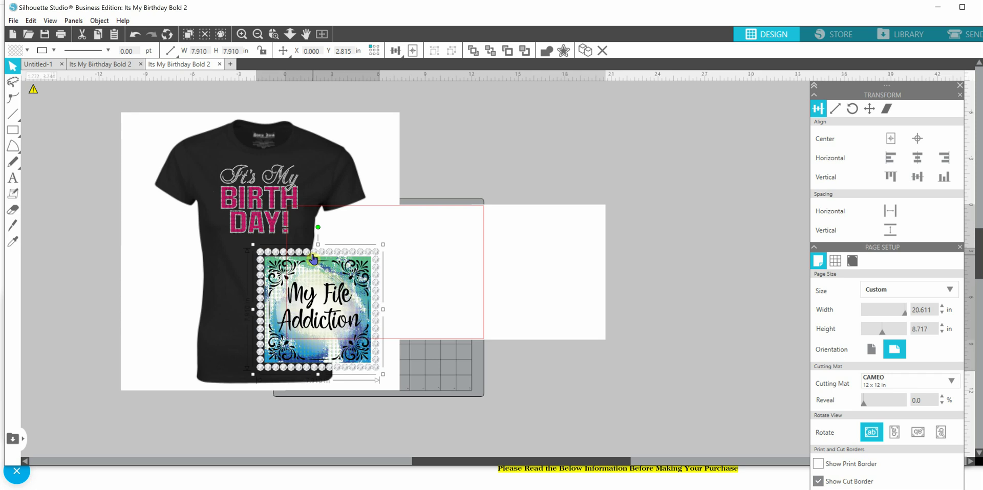
pyautogui.click(531, 369)
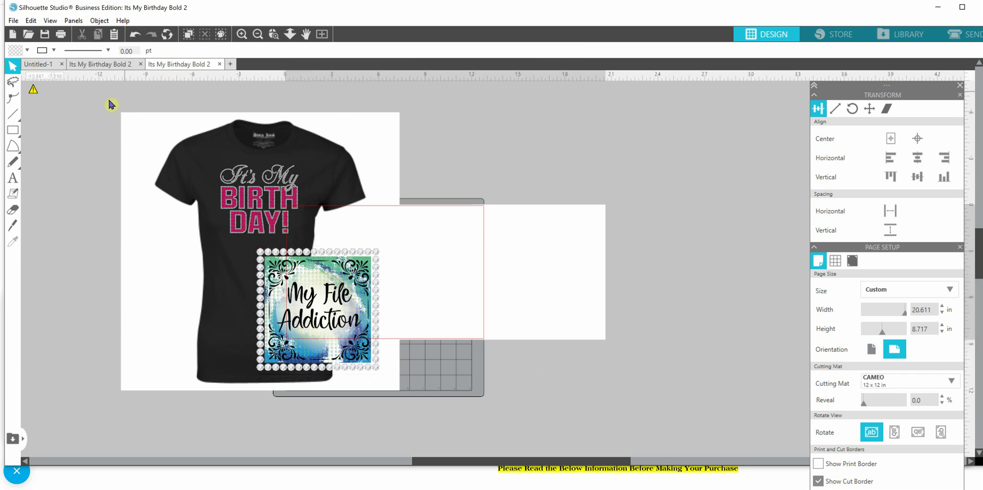
# - Select the shirt image, rhinestone design and logo together and group them
pyautogui.moveTo(131, 169); pyautogui.dragTo(411, 403)
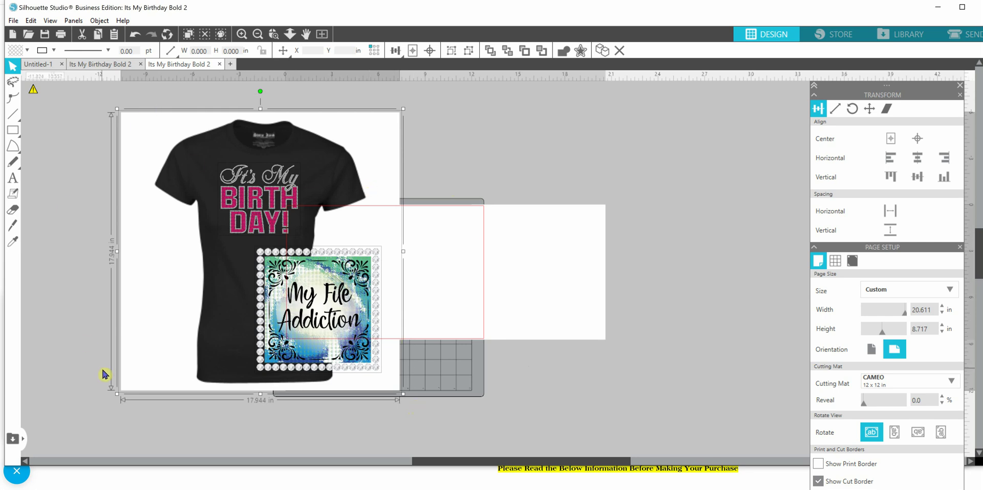
pyautogui.rightClick(320, 177)
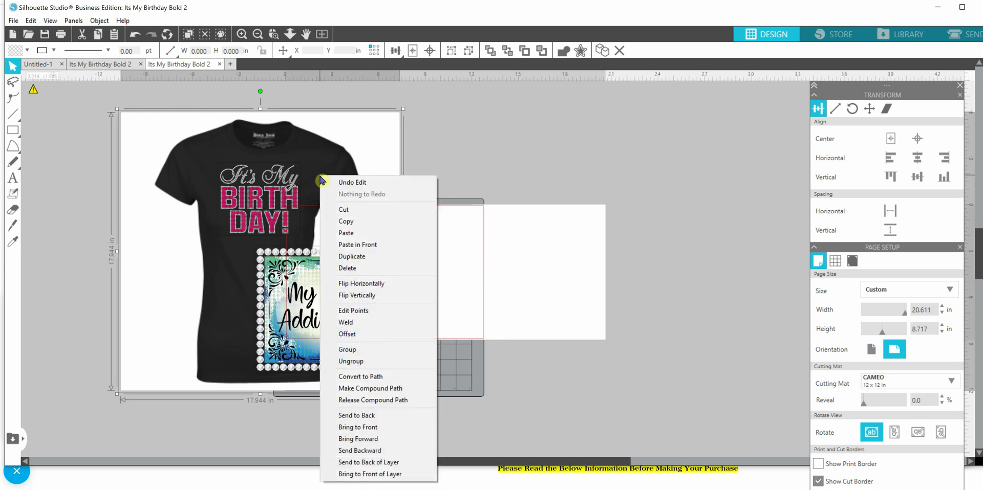
pyautogui.click(359, 350)
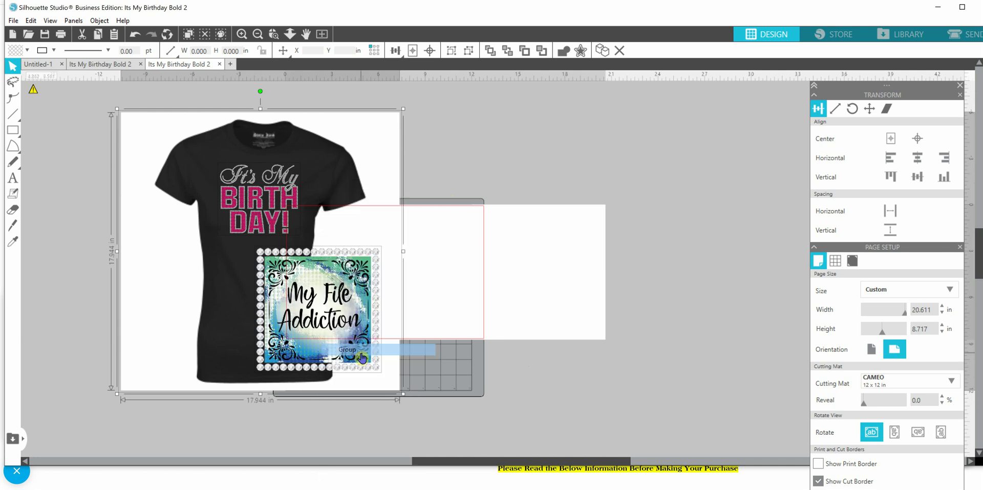
# - Move the grouped mockup to the right so that most of the page is uncovered, and deselect it
pyautogui.moveTo(242, 202); pyautogui.dragTo(390, 215)
pyautogui.moveTo(535, 269); pyautogui.dragTo(567, 269)
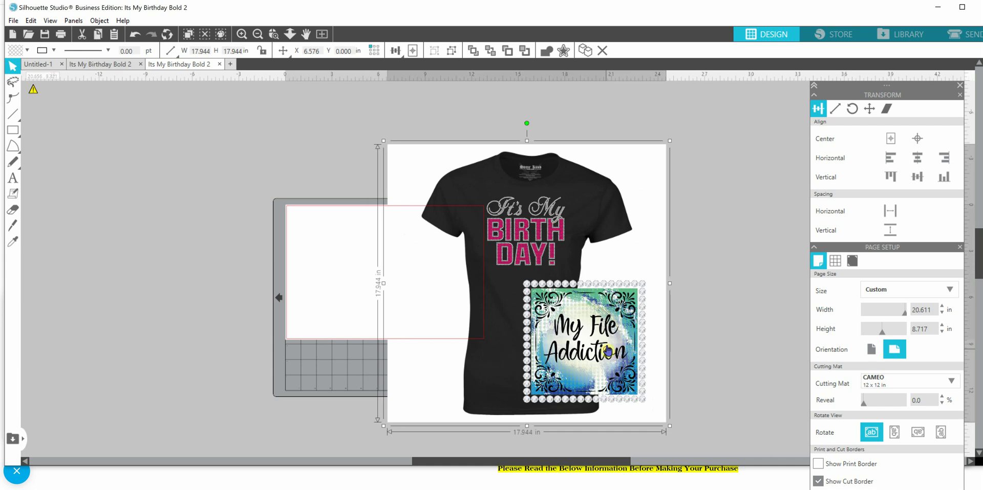
pyautogui.moveTo(607, 350); pyautogui.dragTo(586, 330)
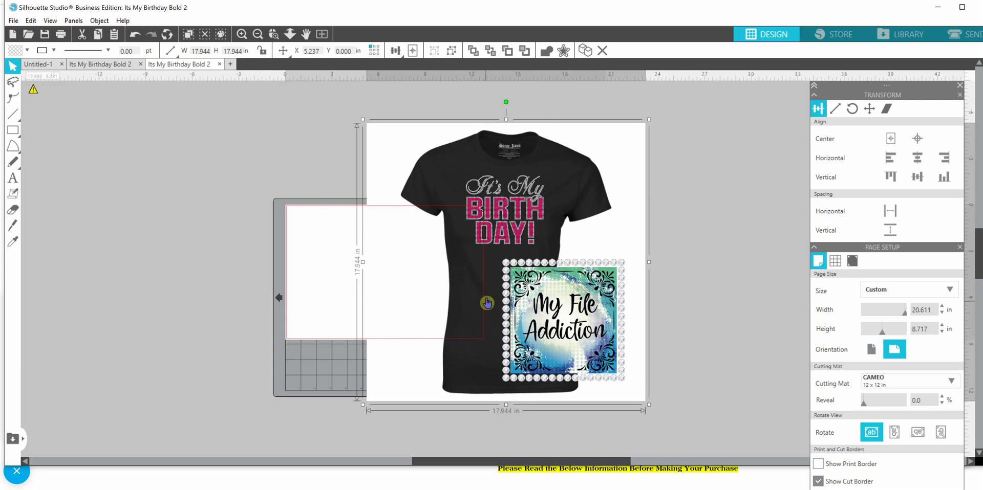
pyautogui.moveTo(486, 303); pyautogui.dragTo(678, 331)
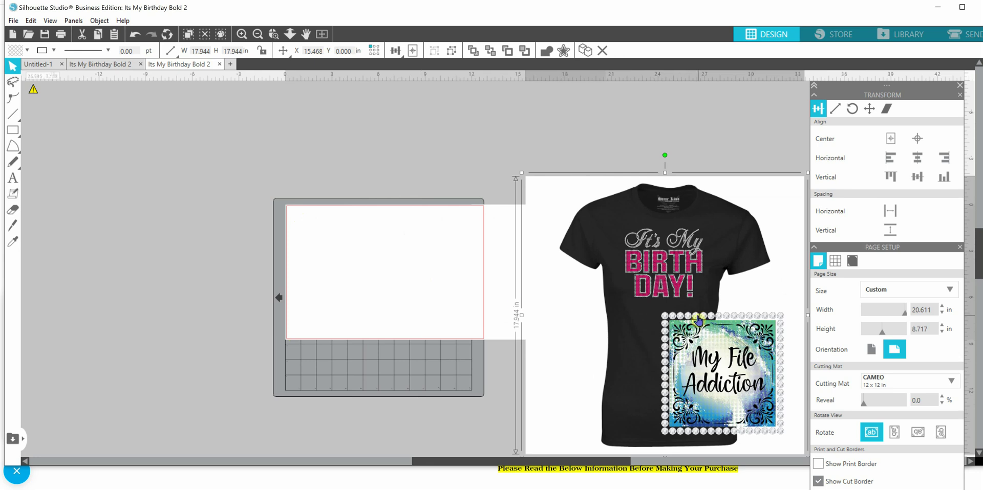
pyautogui.moveTo(694, 318); pyautogui.dragTo(637, 277)
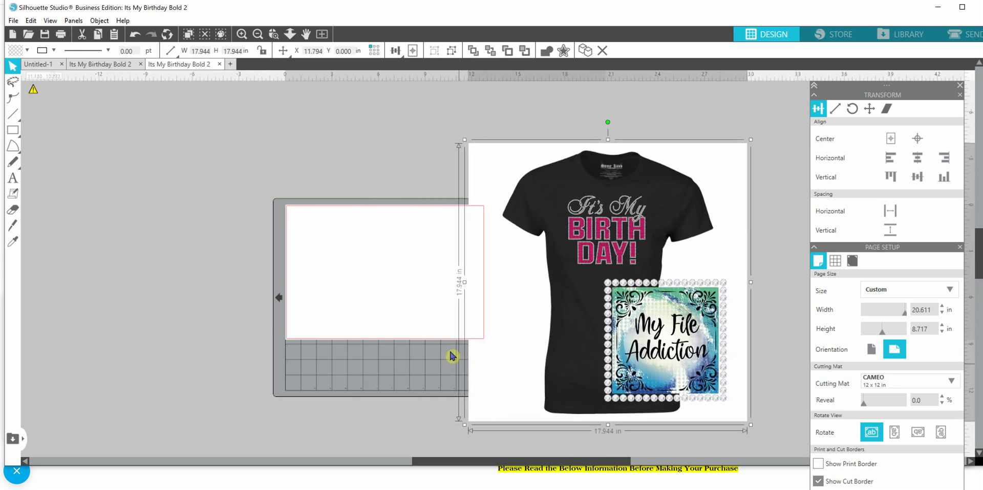
pyautogui.click(372, 299)
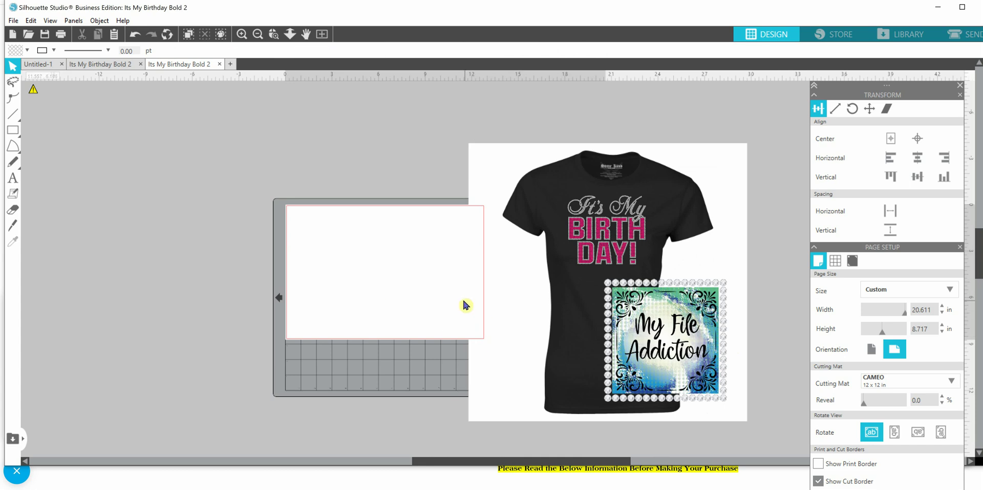
# - Scale the grouped mockup down proportionally to about 10.77 in square and keep it beside the page
pyautogui.click(599, 293)
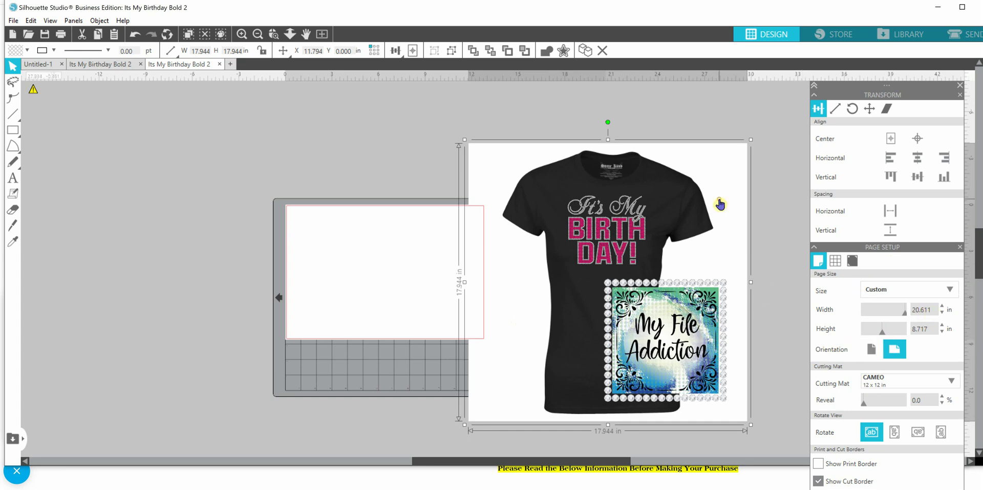
pyautogui.moveTo(751, 139); pyautogui.dragTo(642, 259)
pyautogui.moveTo(566, 339); pyautogui.dragTo(572, 285)
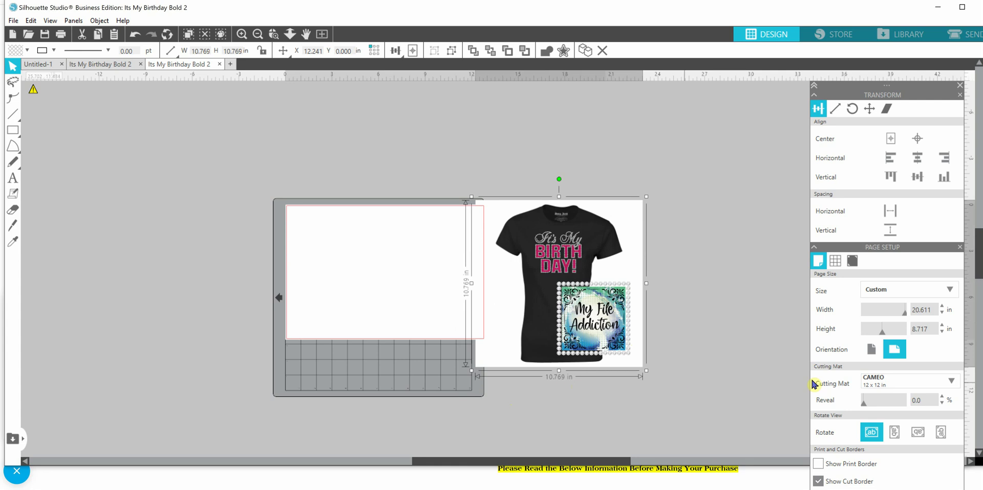
# - Set the page width and height to 10.769 in each, and move the mockup onto the page
pyautogui.moveTo(929, 310); pyautogui.dragTo(899, 313)
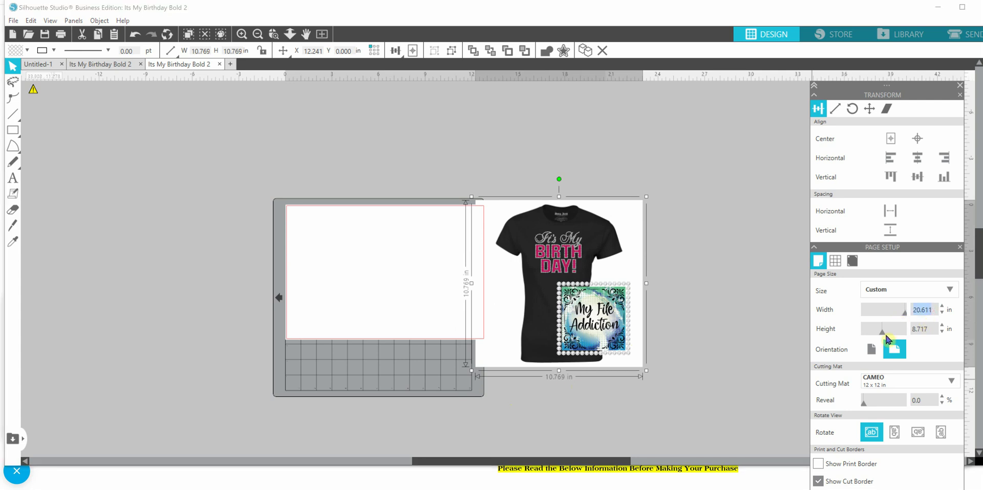
pyautogui.write('10.')
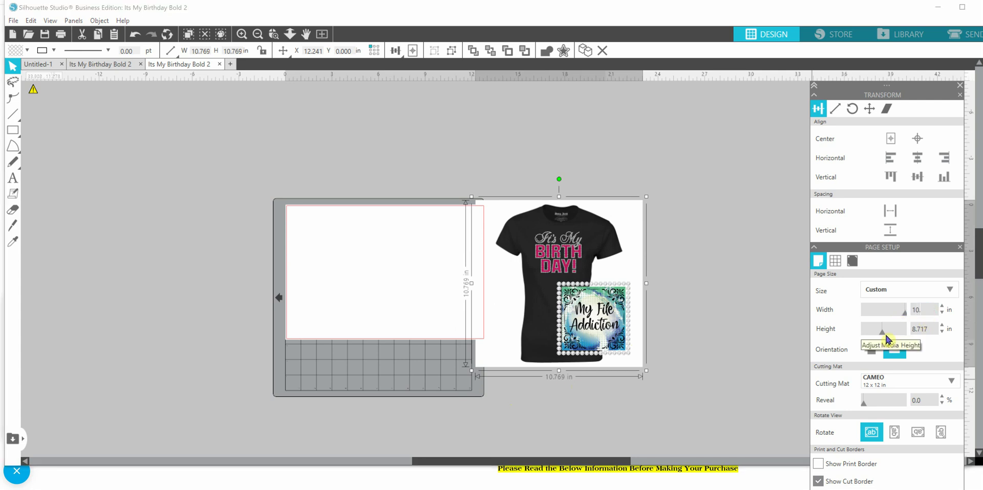
pyautogui.write('769')
pyautogui.press('Tab')
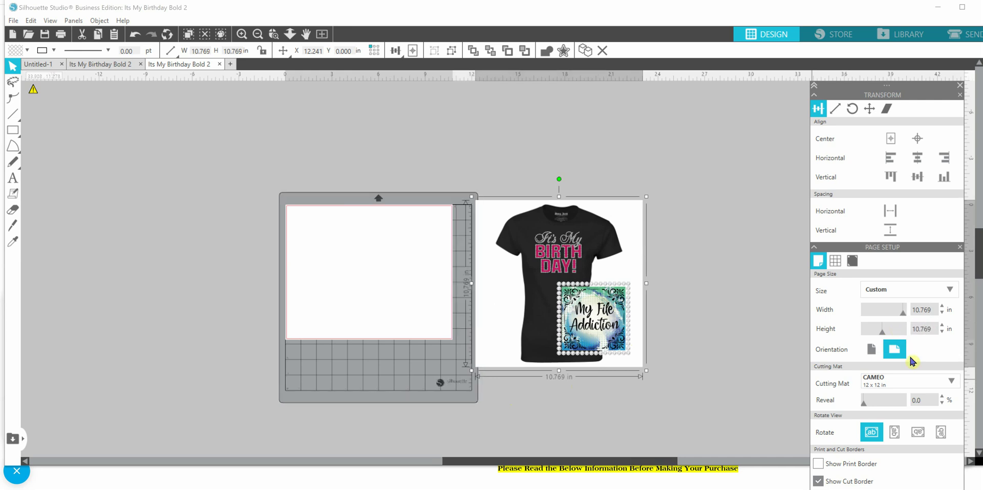
pyautogui.press('Return')
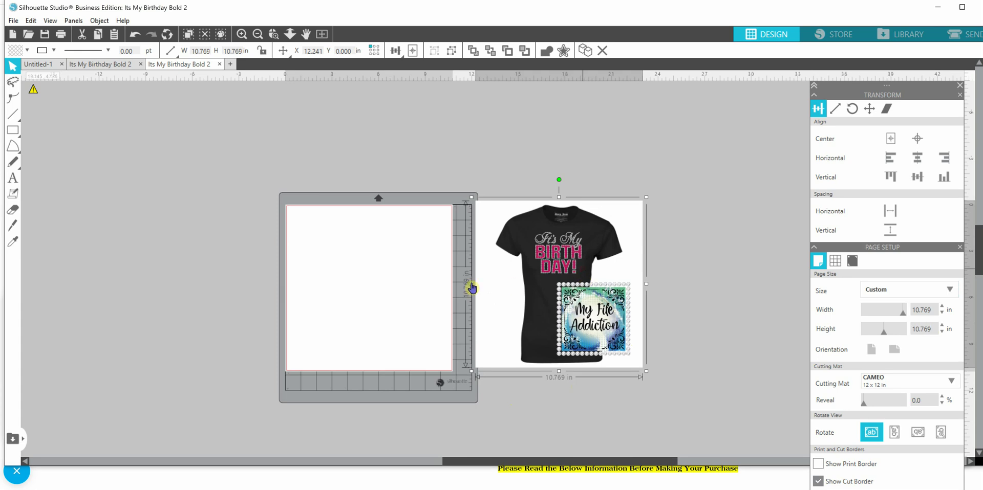
pyautogui.moveTo(471, 288); pyautogui.dragTo(394, 272)
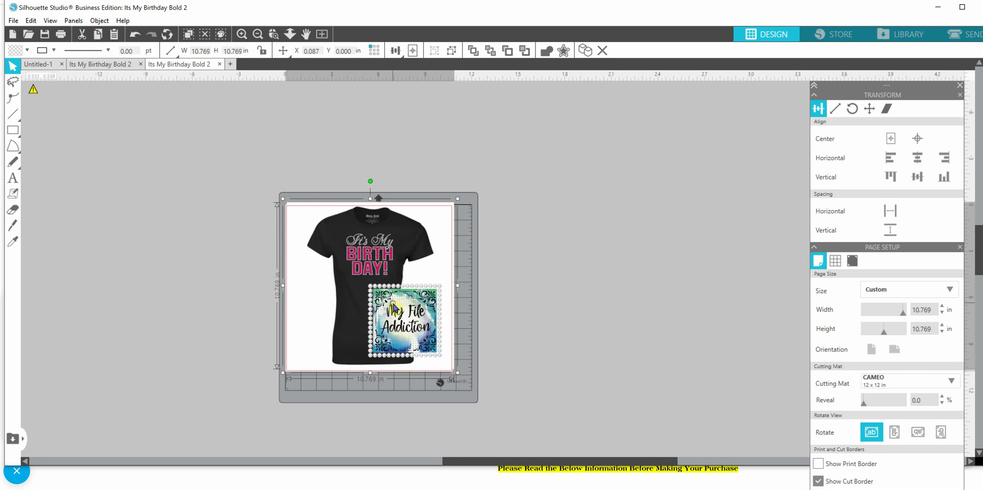
# - Move the mockup off the page, enlarge it to about 15.87 in square, place it back over the page, and deselect it
pyautogui.moveTo(393, 307); pyautogui.dragTo(616, 328)
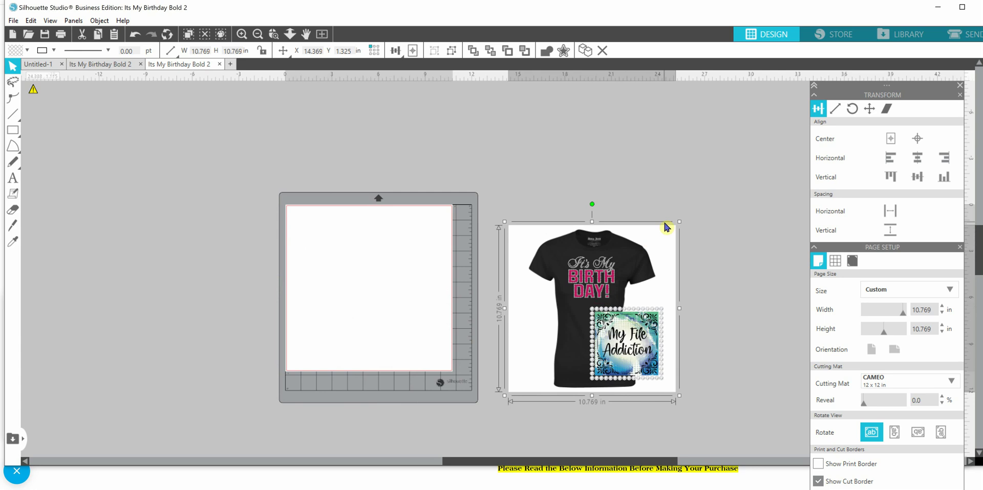
pyautogui.moveTo(679, 222); pyautogui.dragTo(775, 160)
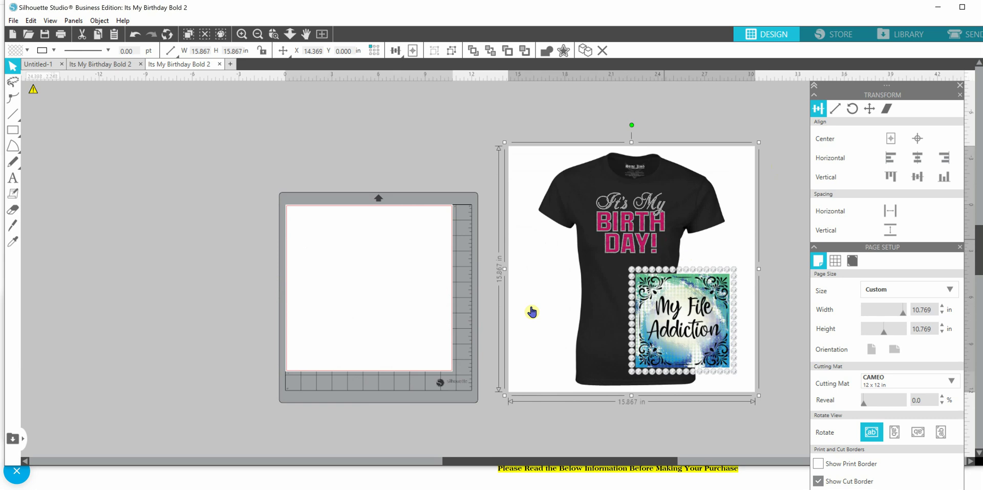
pyautogui.moveTo(532, 312); pyautogui.dragTo(270, 384)
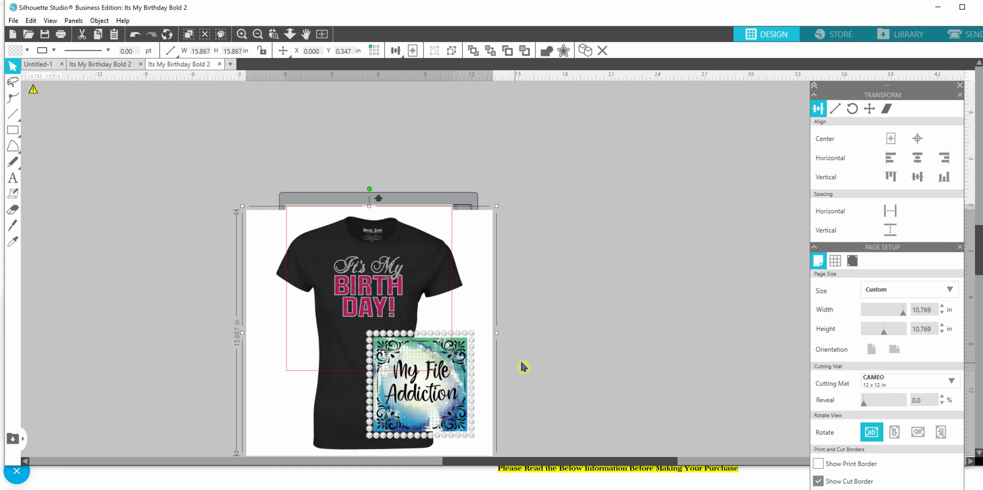
pyautogui.click(550, 357)
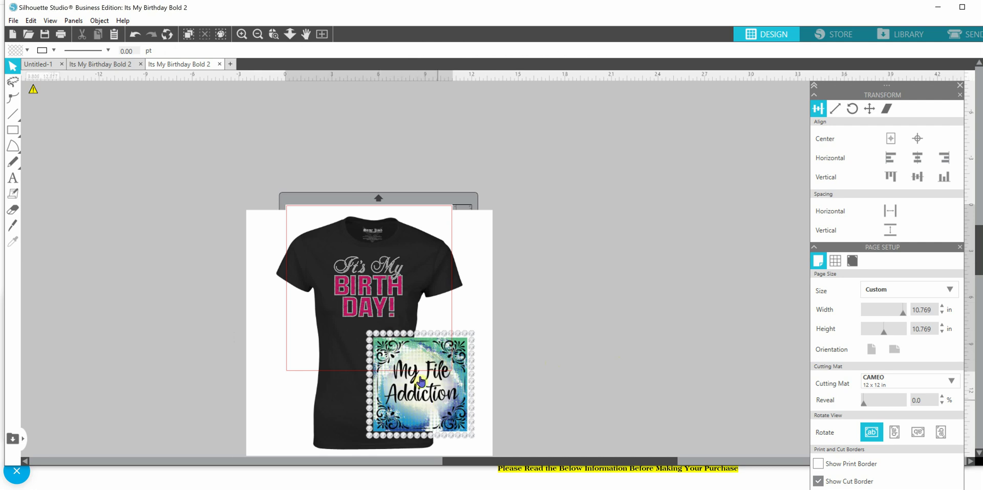
pyautogui.click(412, 306)
# - Start saving a copy of the mockup to the hard drive in the Teaching Images folder, with PNG as the file format
pyautogui.click(13, 20)
pyautogui.moveTo(51, 112)
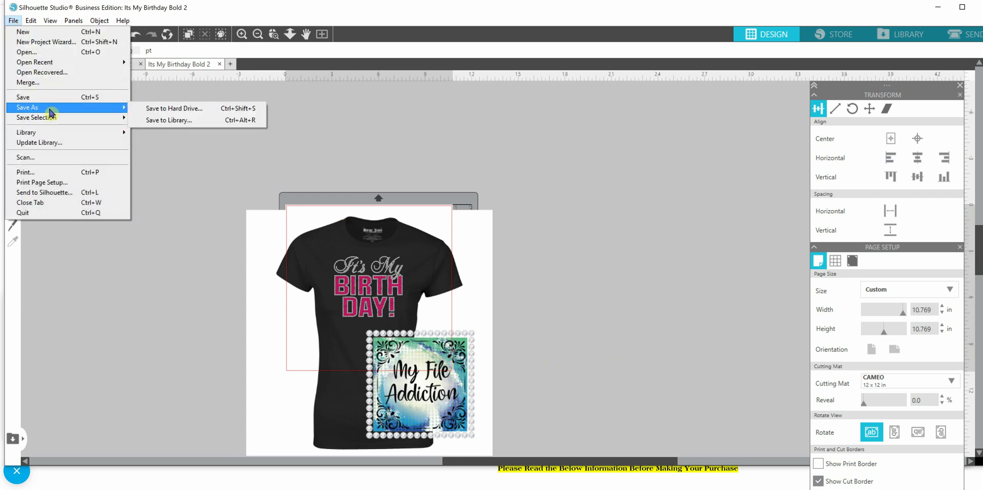
pyautogui.click(164, 109)
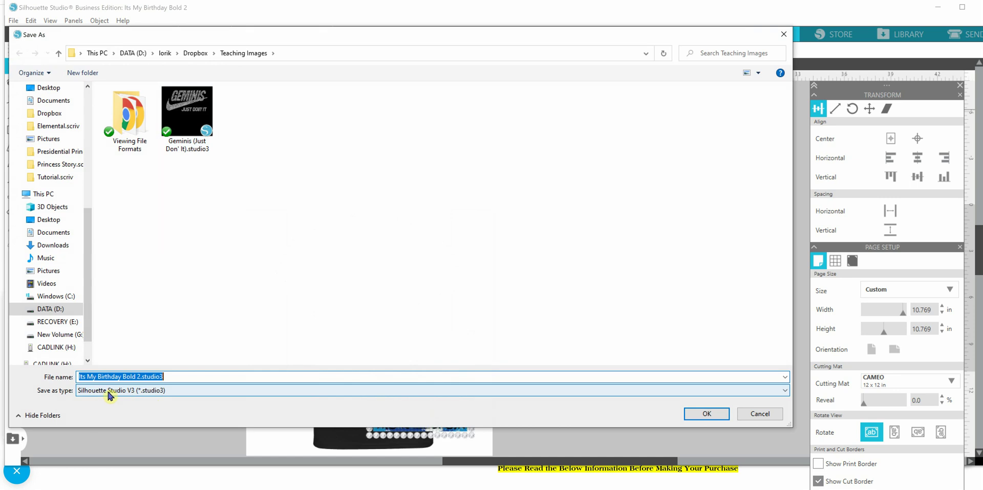
pyautogui.click(154, 391)
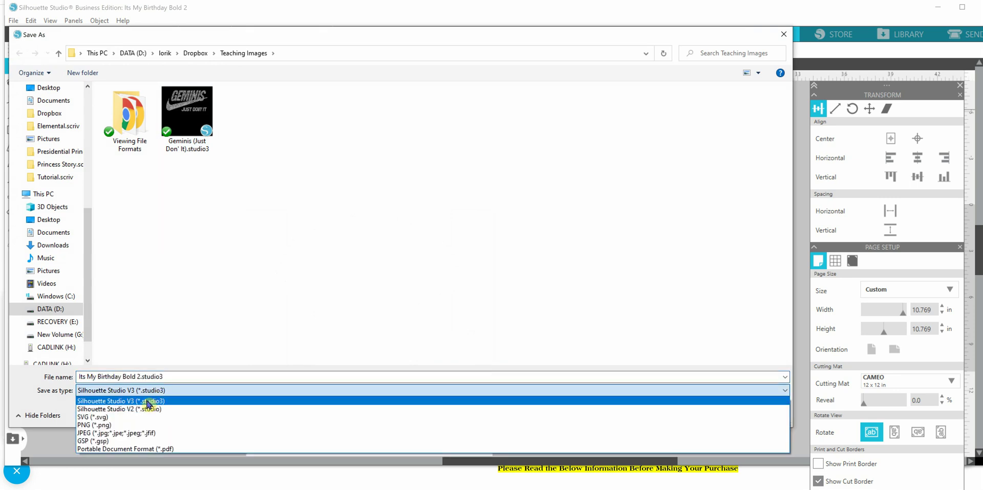
pyautogui.click(105, 424)
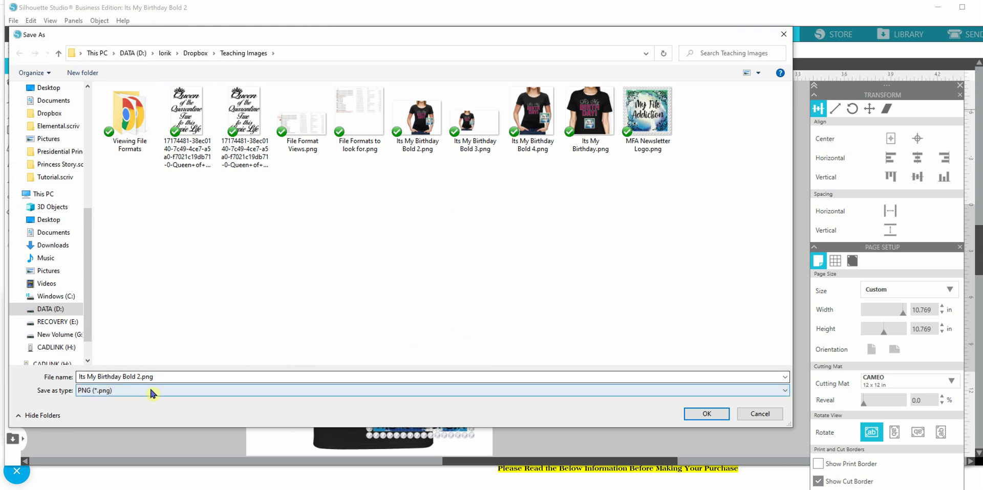
# - Name the file Its My Birthday 2.png and export it with the default 150 dpi bitmap settings and no transparent background
pyautogui.click(124, 376)
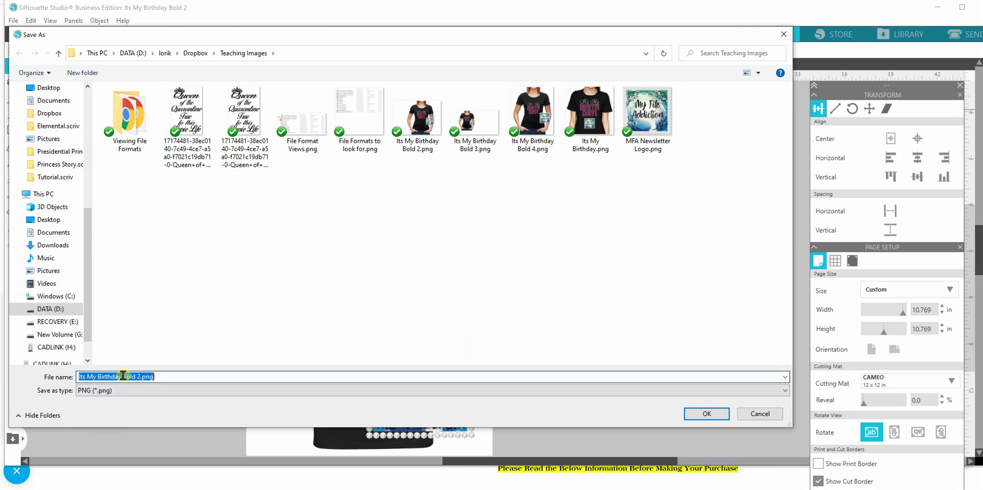
pyautogui.click(123, 377)
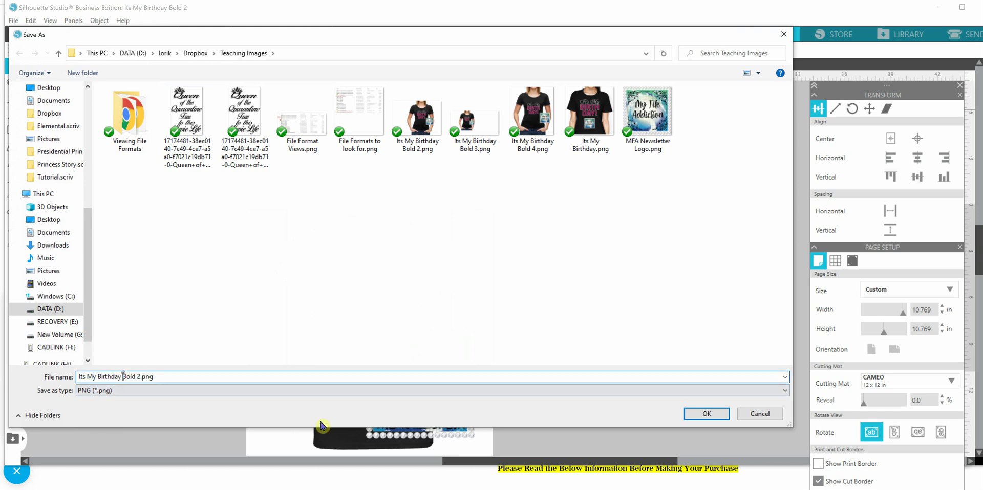
pyautogui.press('Delete')
pyautogui.press('Delete')
pyautogui.press('Delete')
pyautogui.press('Delete')
pyautogui.press('Delete')
pyautogui.press('BackSpace')
pyautogui.click(706, 414)
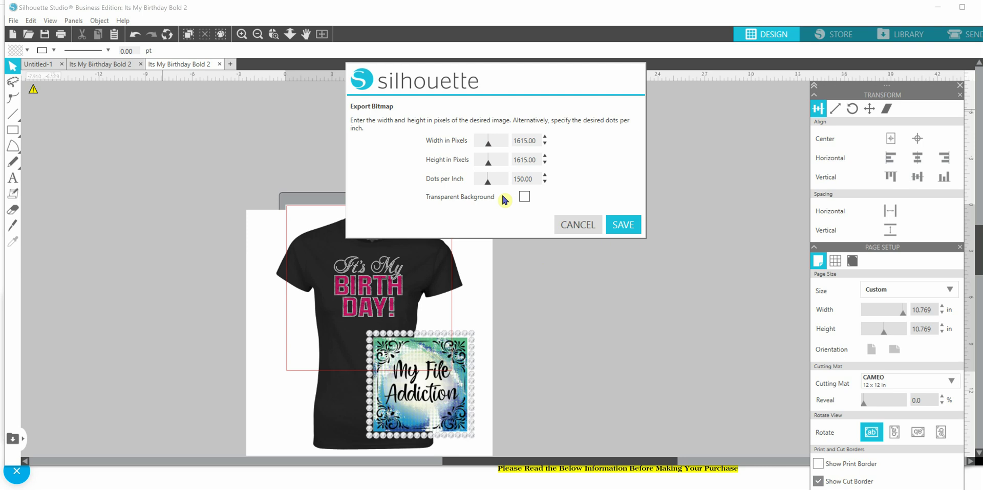
pyautogui.click(622, 232)
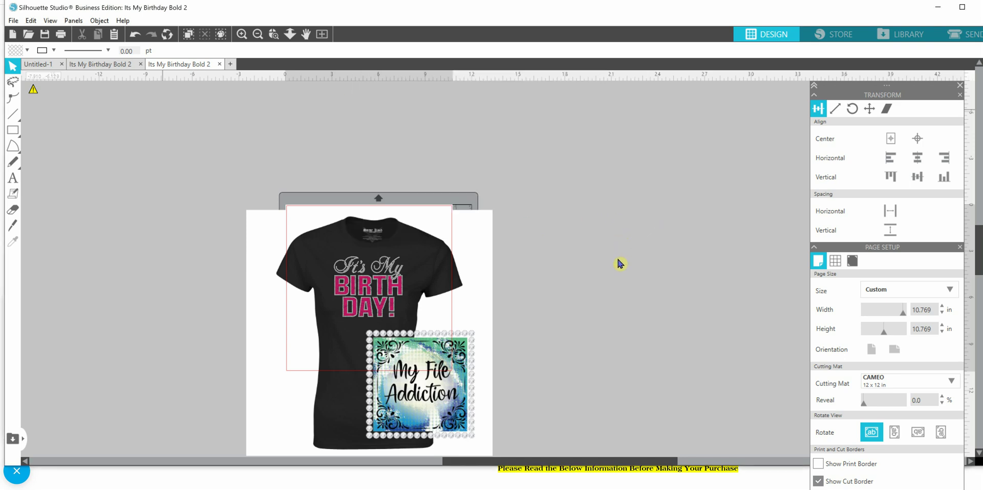
# - Merge the exported image Its My Birthday 2.png from the Teaching Images folder into the current document
pyautogui.click(13, 21)
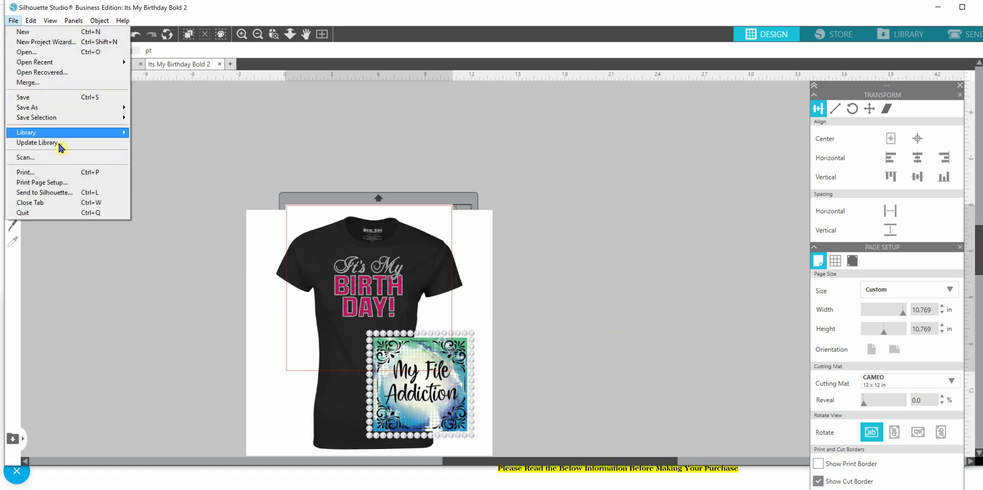
pyautogui.click(43, 84)
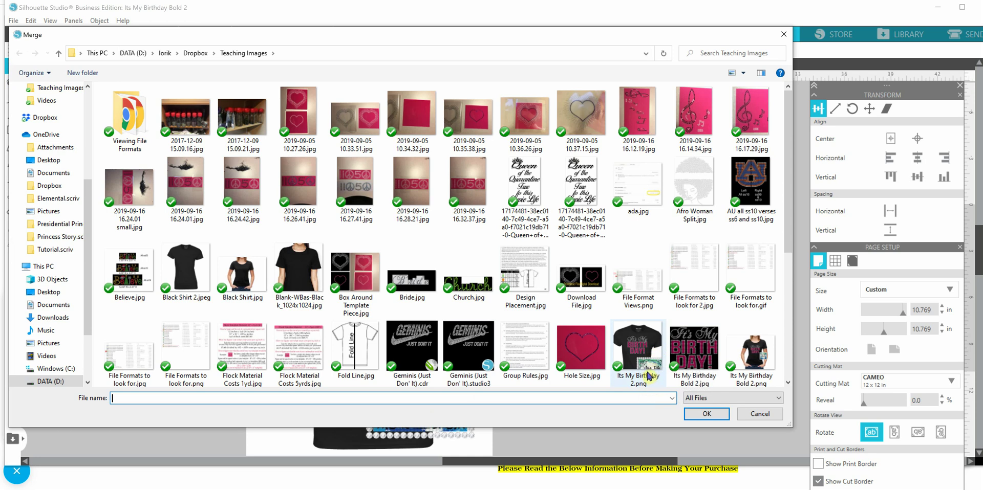
pyautogui.click(654, 377)
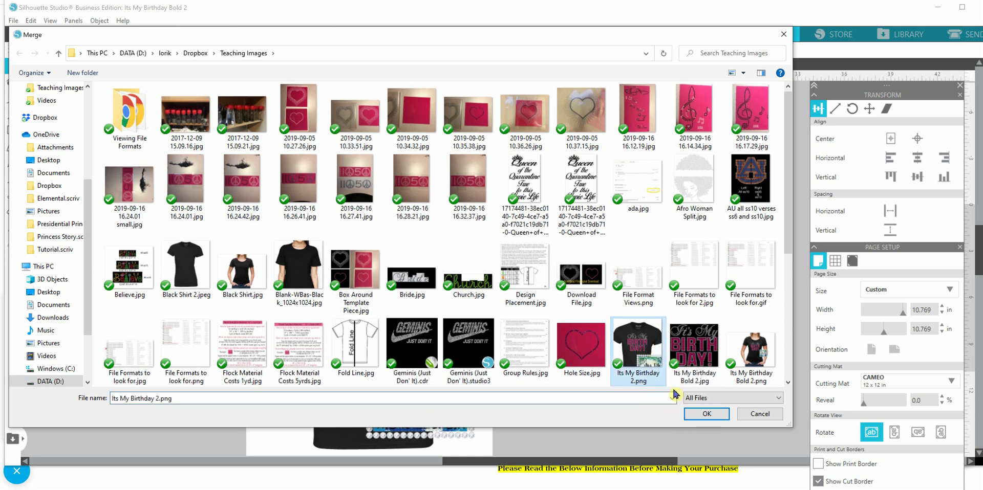
pyautogui.click(706, 415)
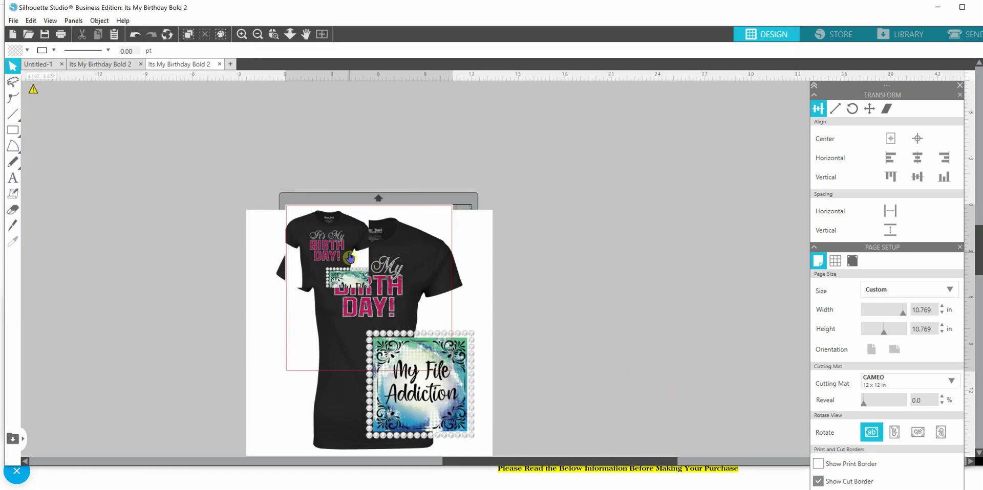
# - Move the merged image off the page, enlarge it proportionally to about 11.43 in square, and place it beside the original mockup
pyautogui.moveTo(344, 257); pyautogui.dragTo(594, 244)
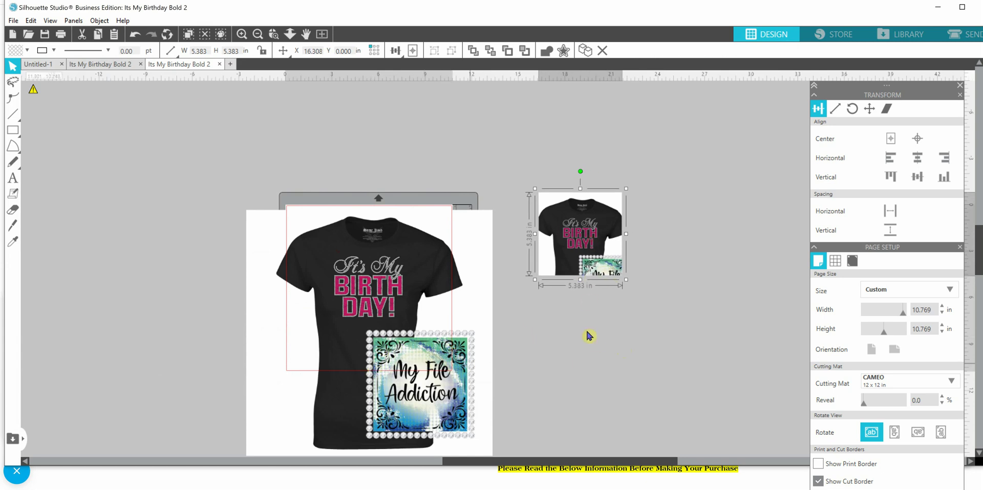
pyautogui.moveTo(626, 279); pyautogui.dragTo(700, 394)
pyautogui.moveTo(648, 302); pyautogui.dragTo(619, 307)
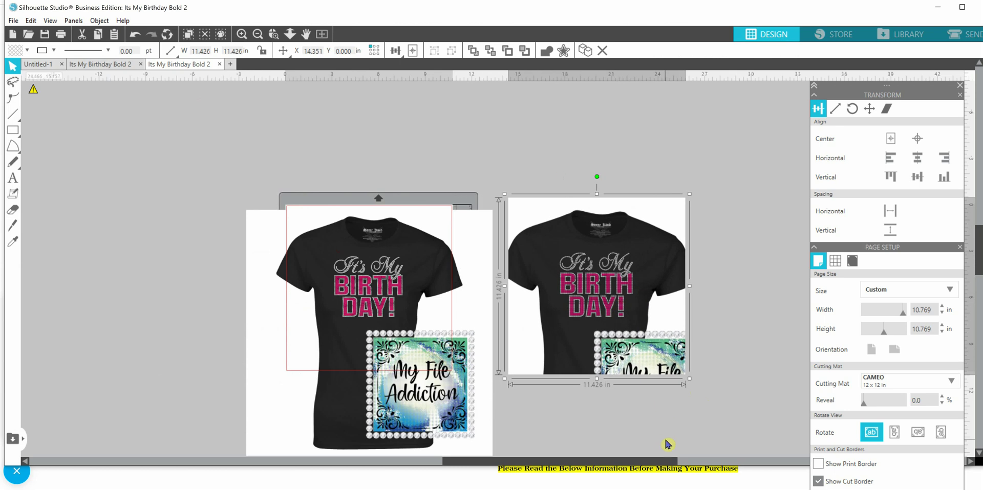